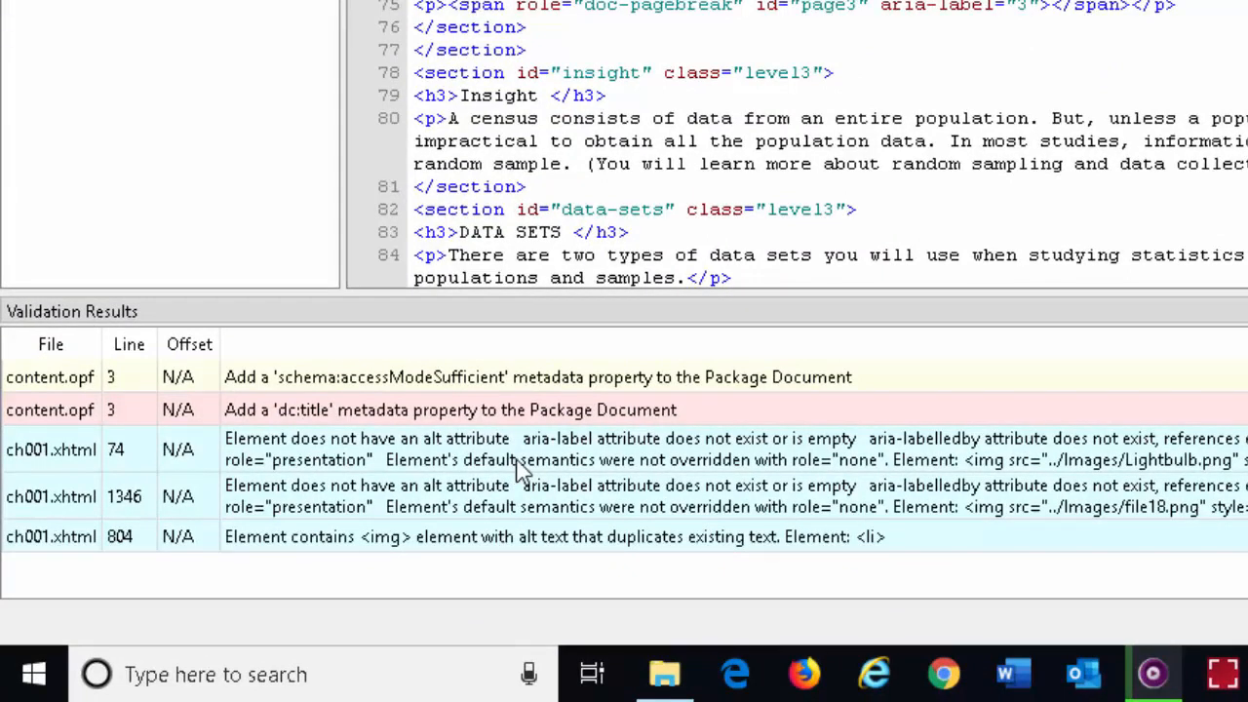
Locate the missing-alt warning for line 74 of ch001.xhtml, check the image in context, and add alt="" to the Lightbulb.png image tag
click(522, 469)
double_click(522, 468)
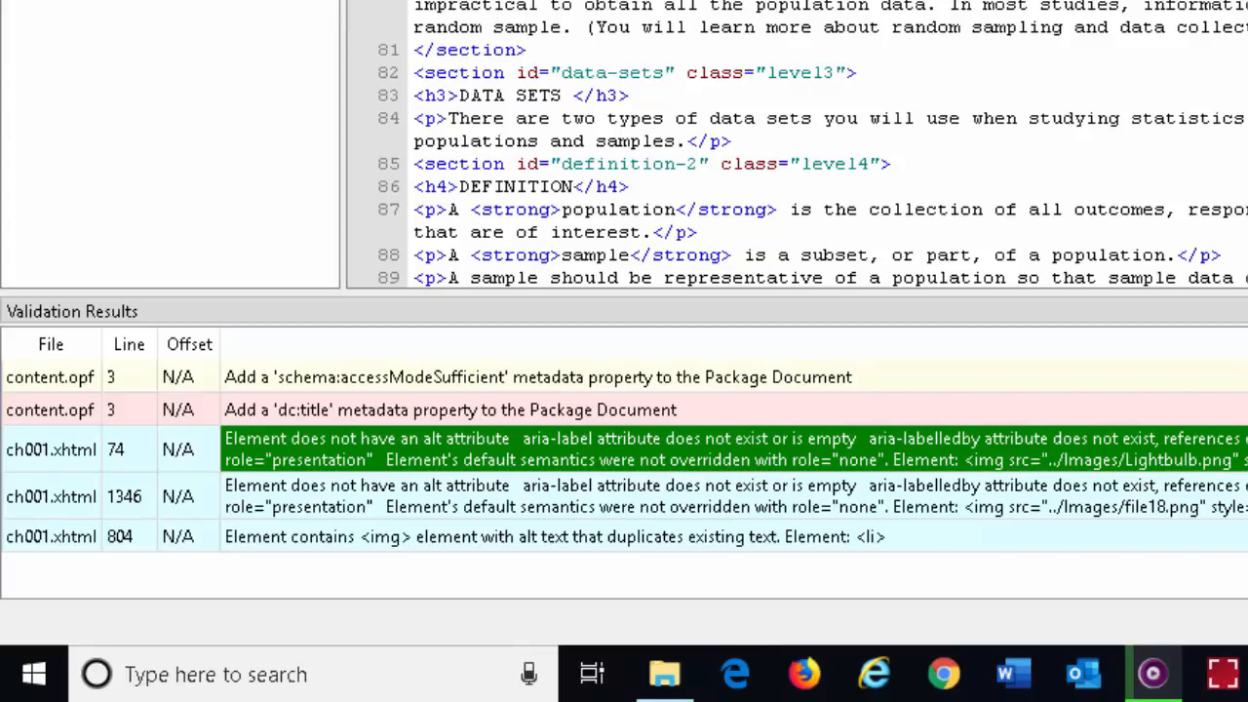
click(553, 536)
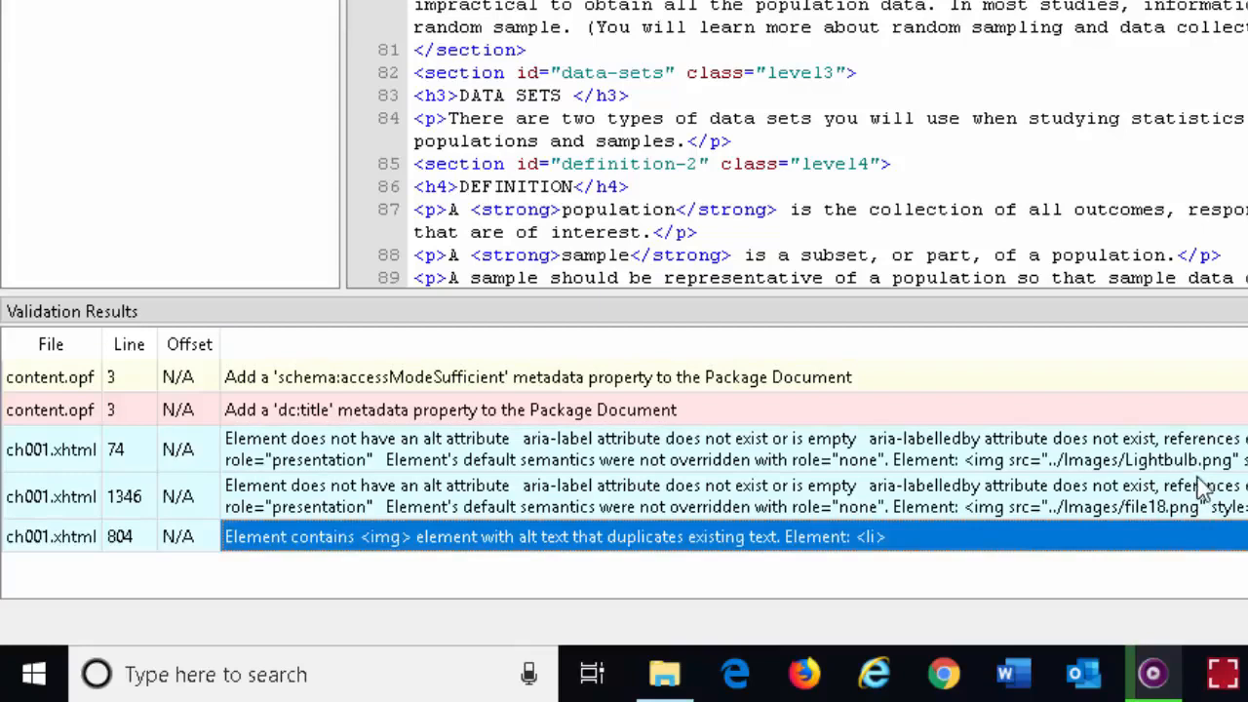
double_click(1106, 468)
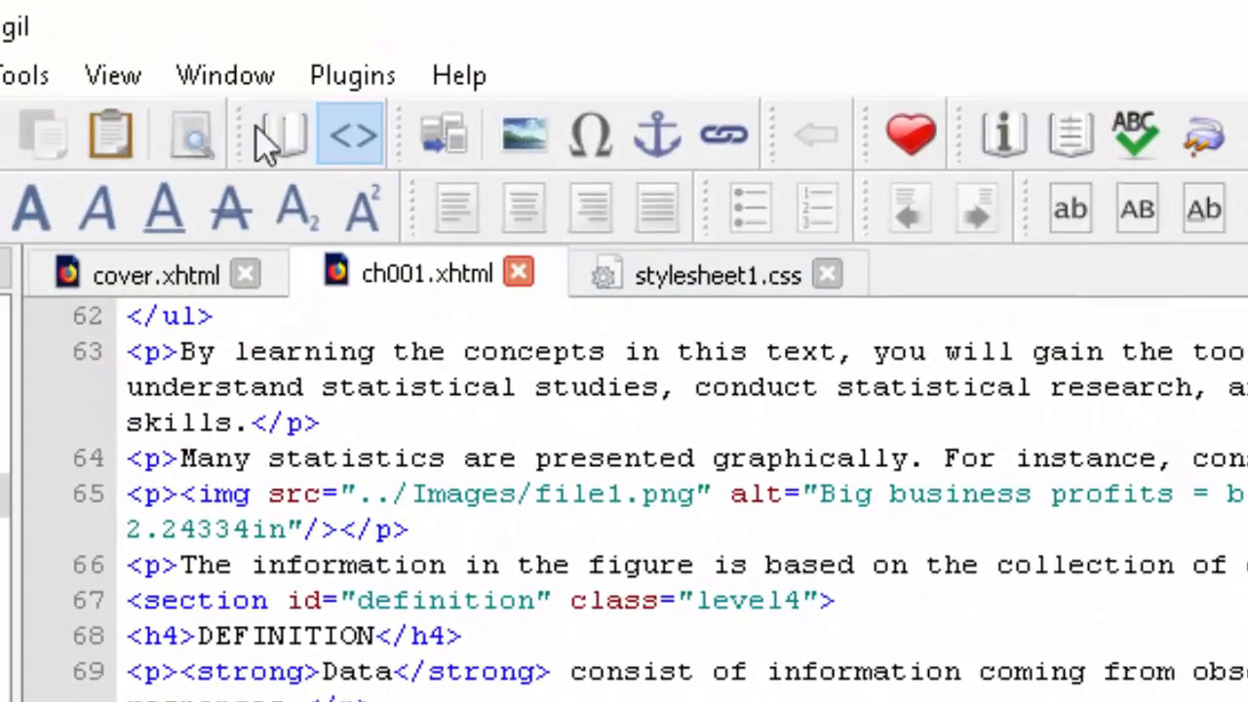
click(308, 149)
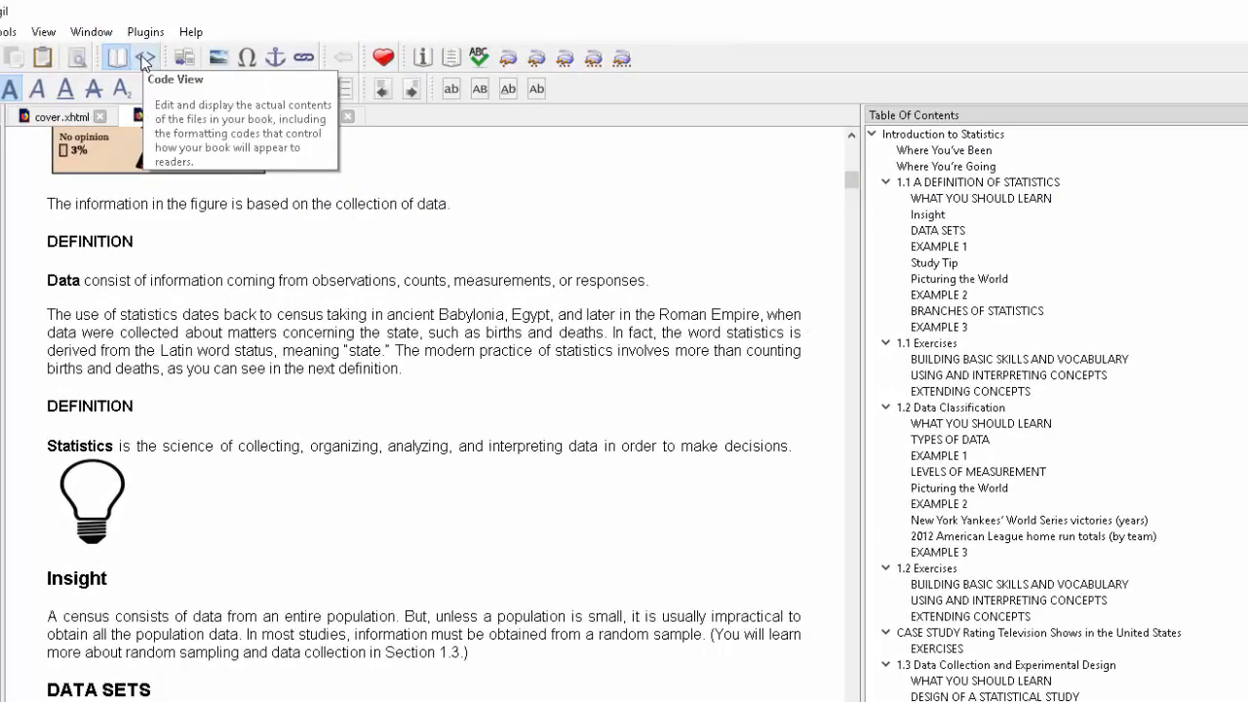
click(145, 58)
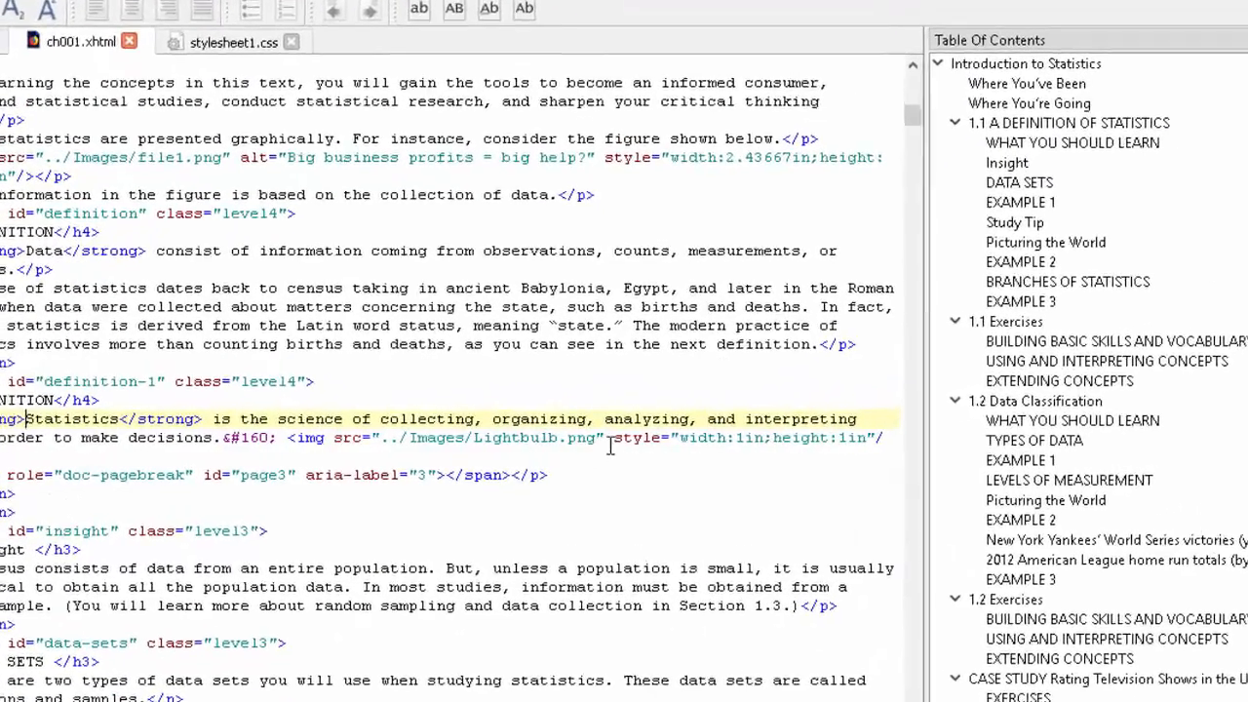
click(610, 440)
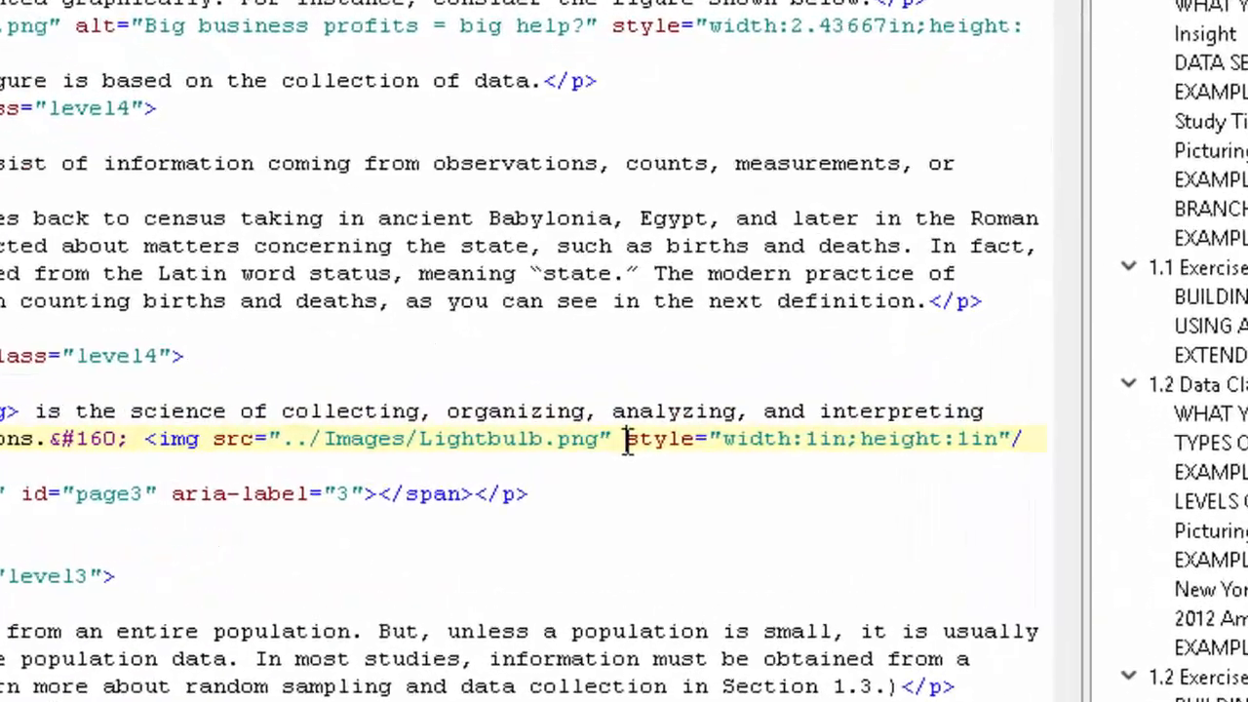
text(alt="")
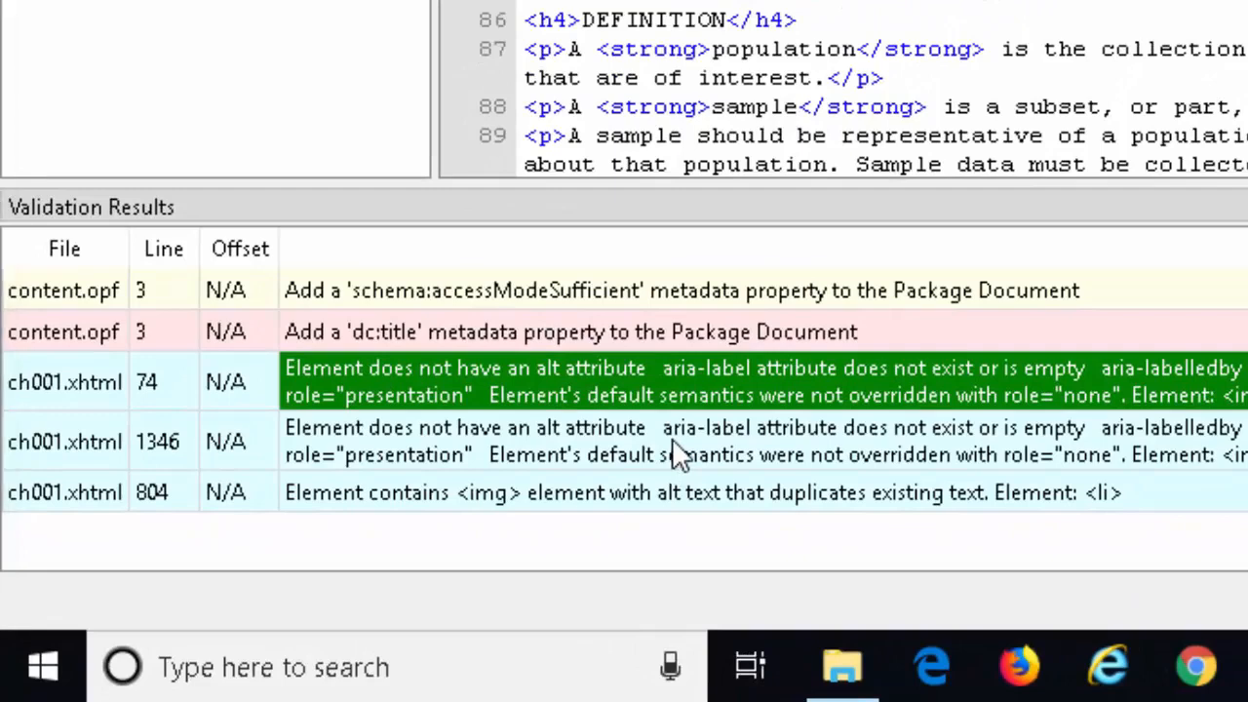
Locate the missing-alt warning for line 1346, check the image in context, and add alt="random number applet" to the file18.png image tag
click(672, 438)
double_click(671, 438)
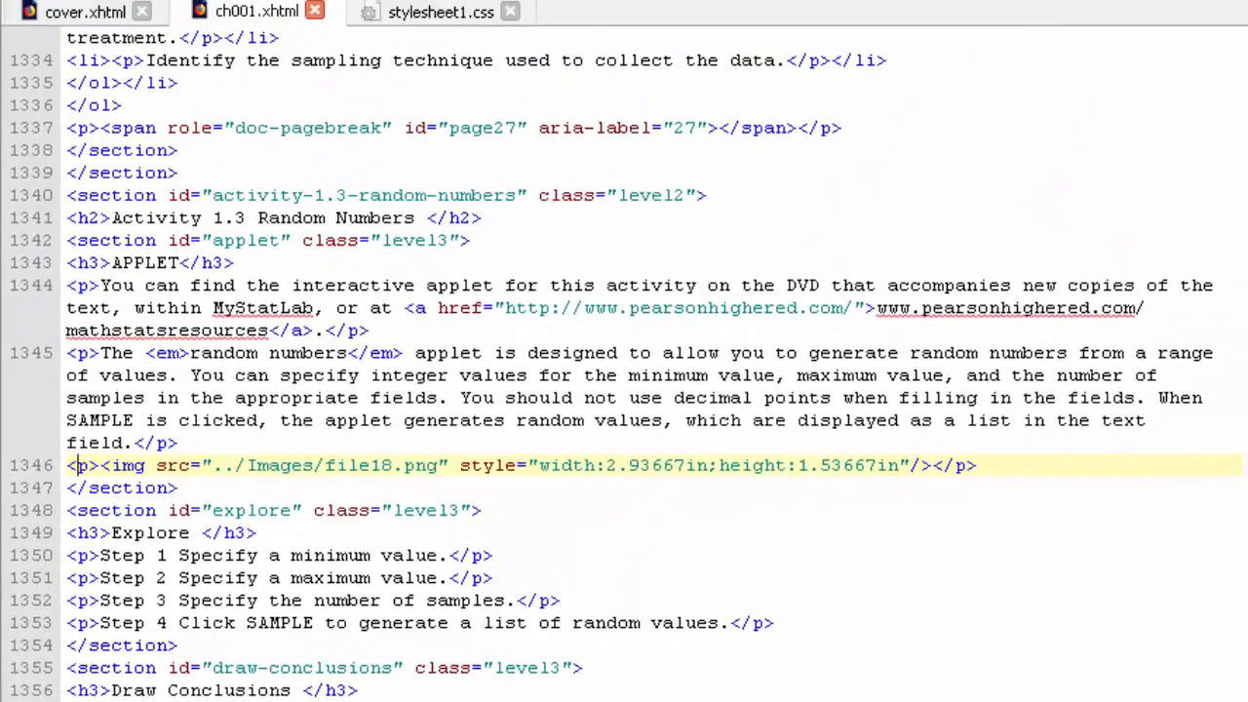
key(ctrl+shift+b)
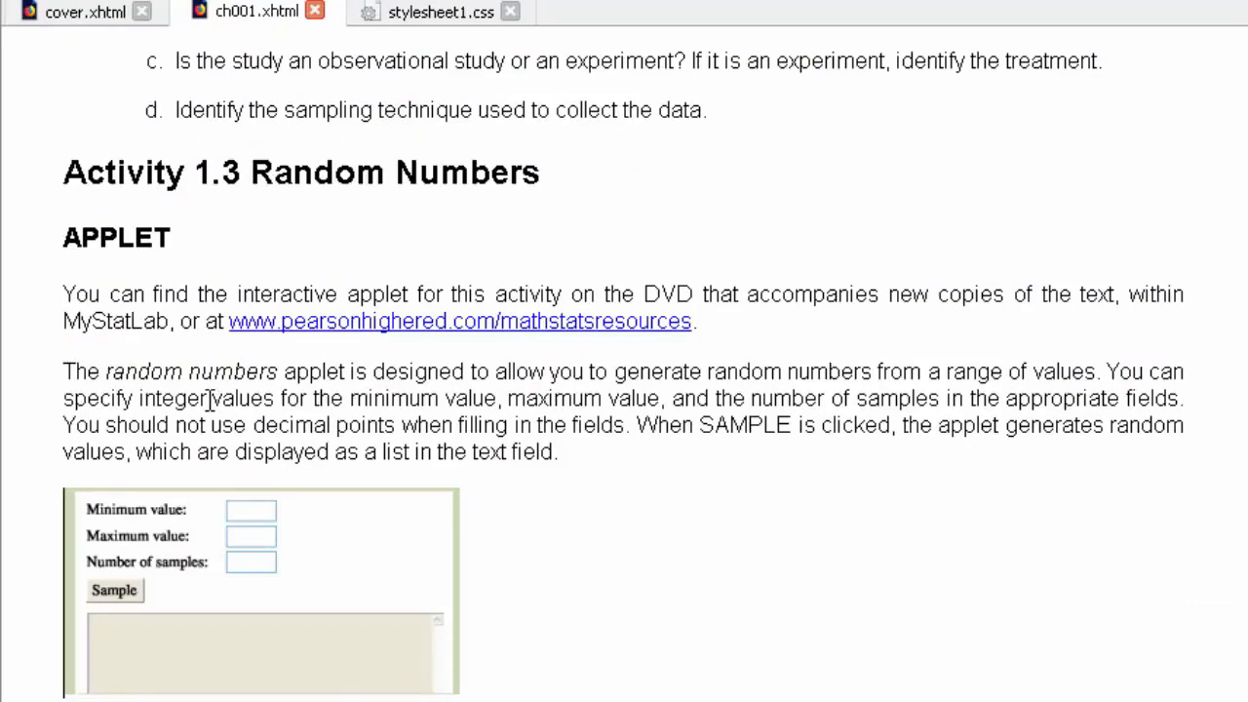
key(F2)
text(alt="r)
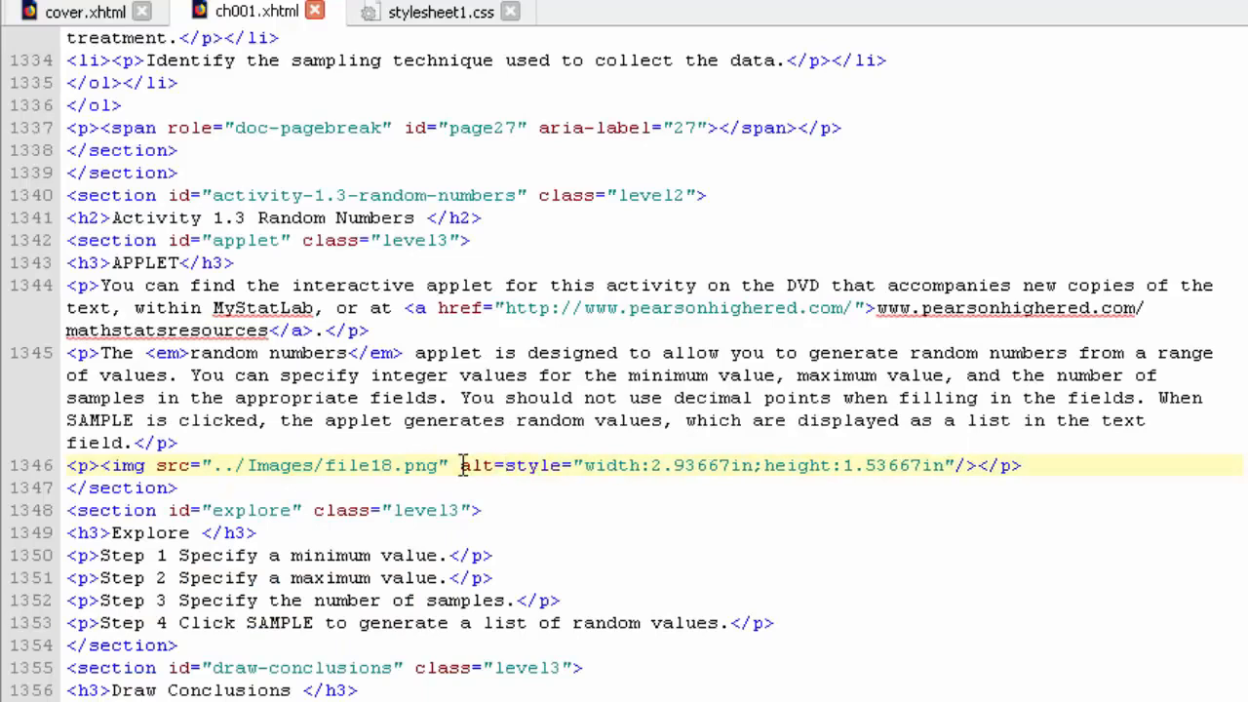
text(andom number)
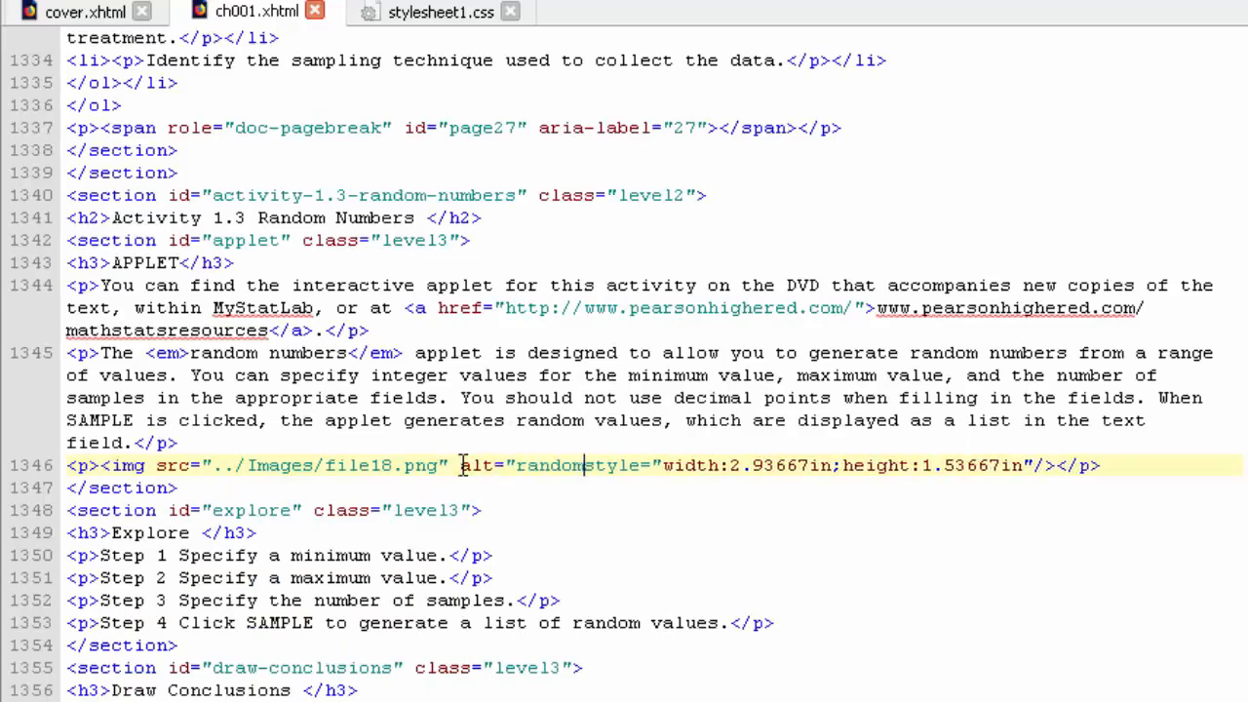
text( applet)
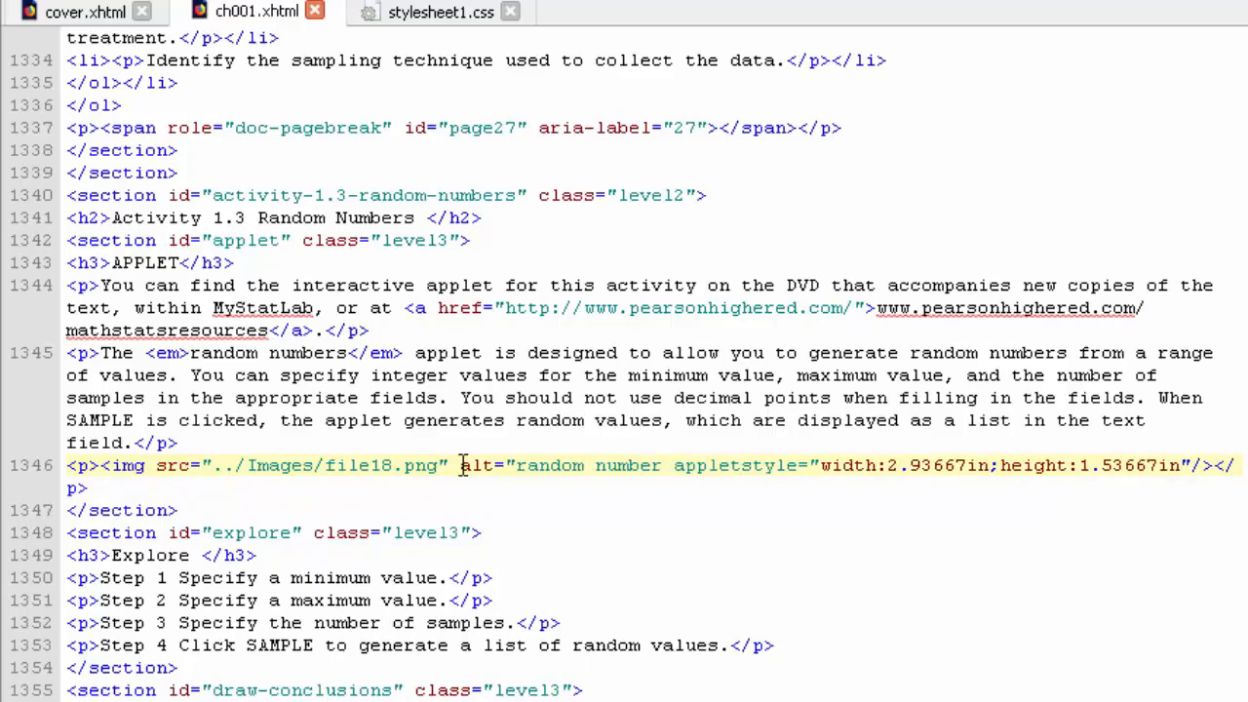
text(")
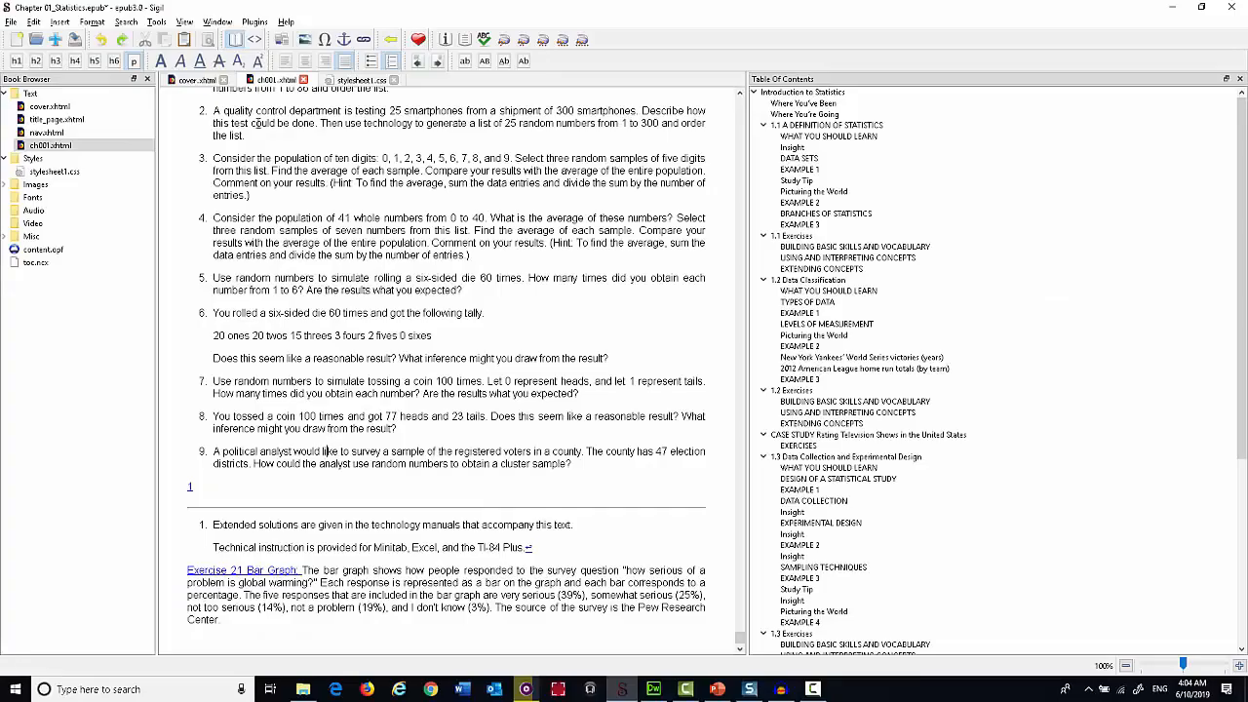
Rerun the validation plugin on the EPUB and review the results for remaining issues
click(254, 21)
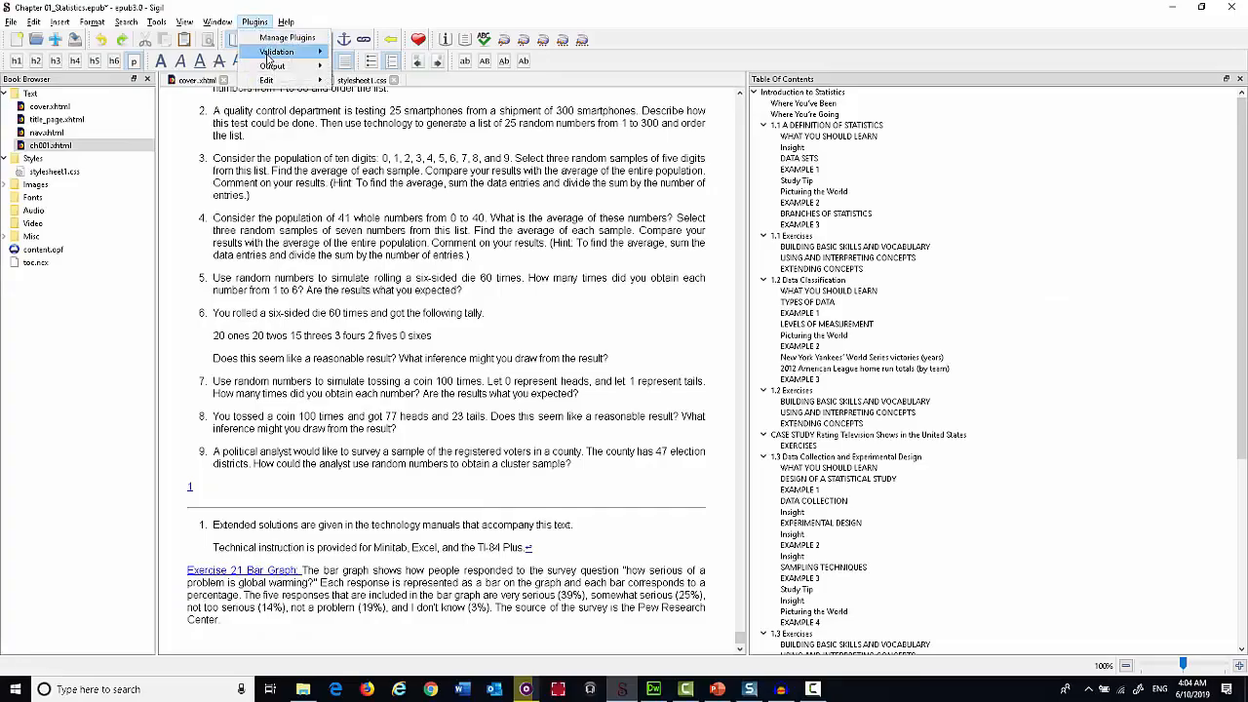
mouse_move(273, 56)
click(351, 52)
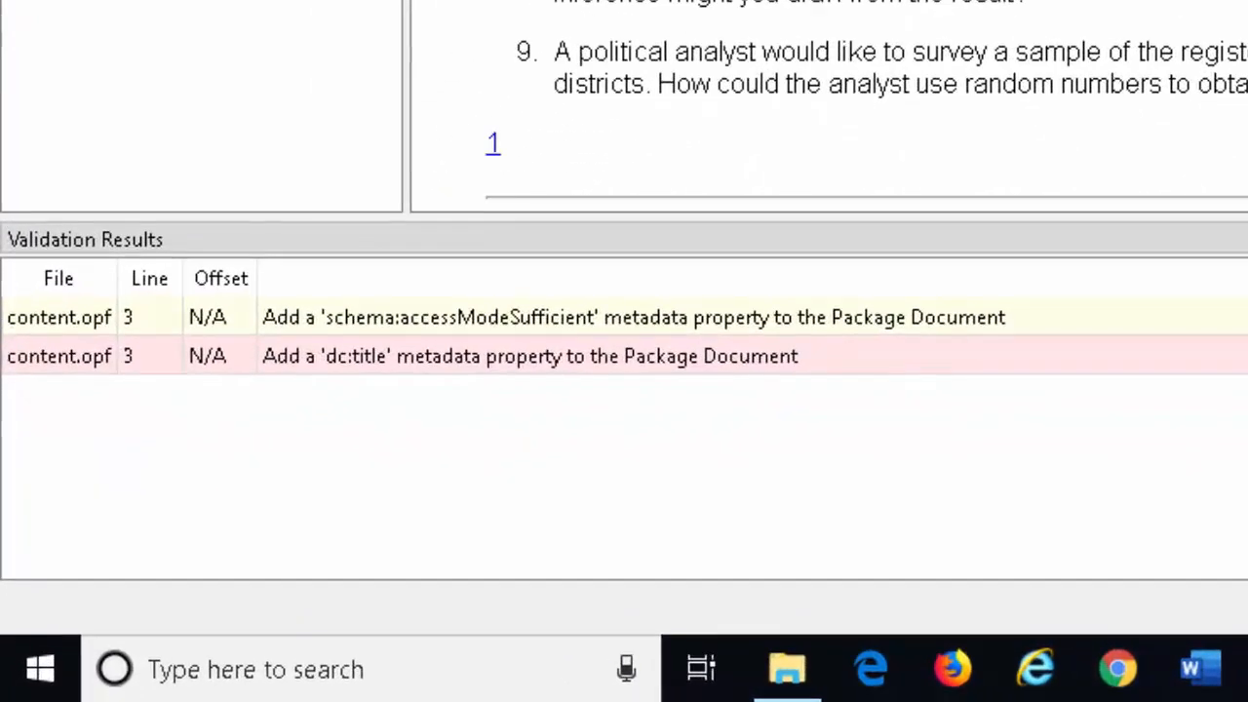
scroll(865, 97, down, 5)
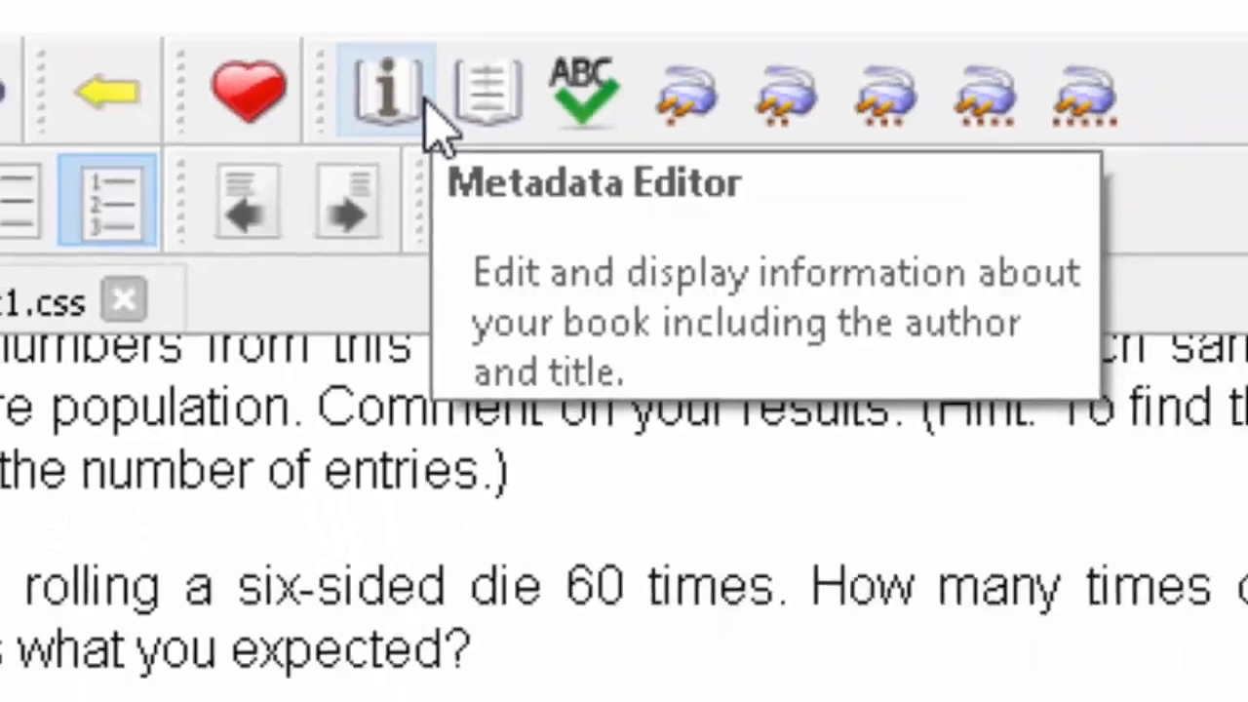
Set the book's dc:title metadata value to "Elementary Statistics" in the Metadata Editor
click(519, 263)
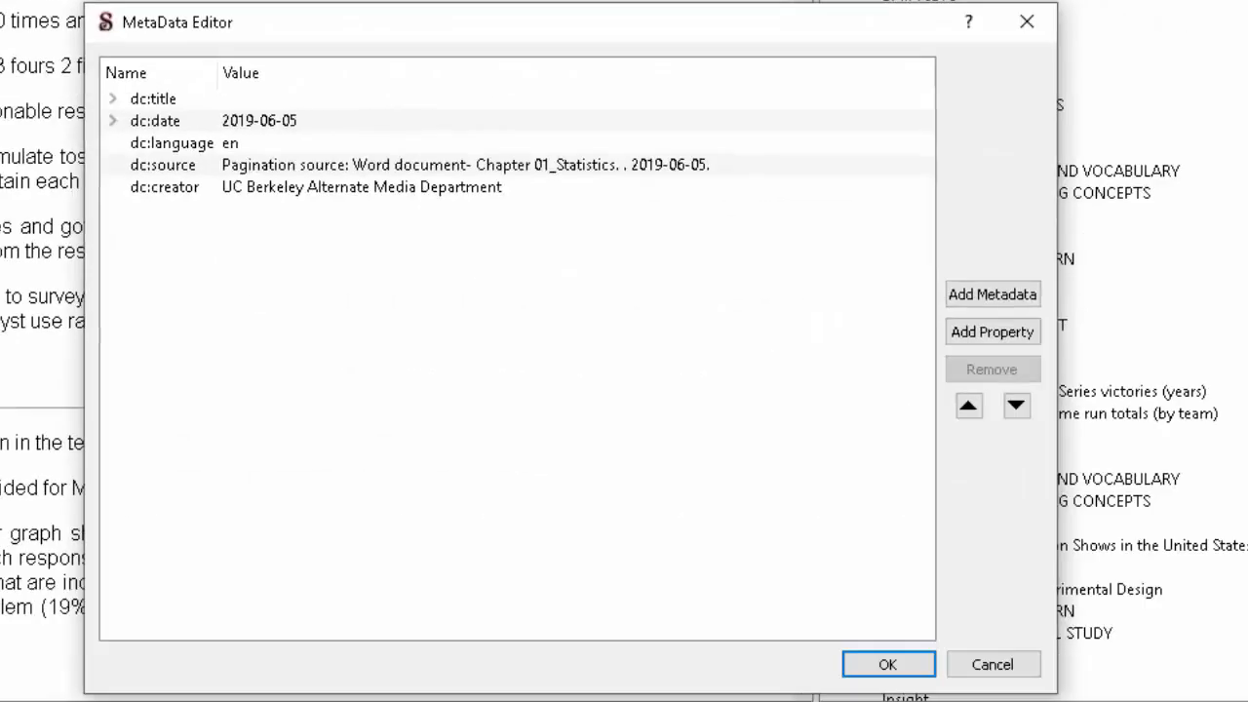
double_click(265, 93)
text(Elementary Statistics)
key(Return)
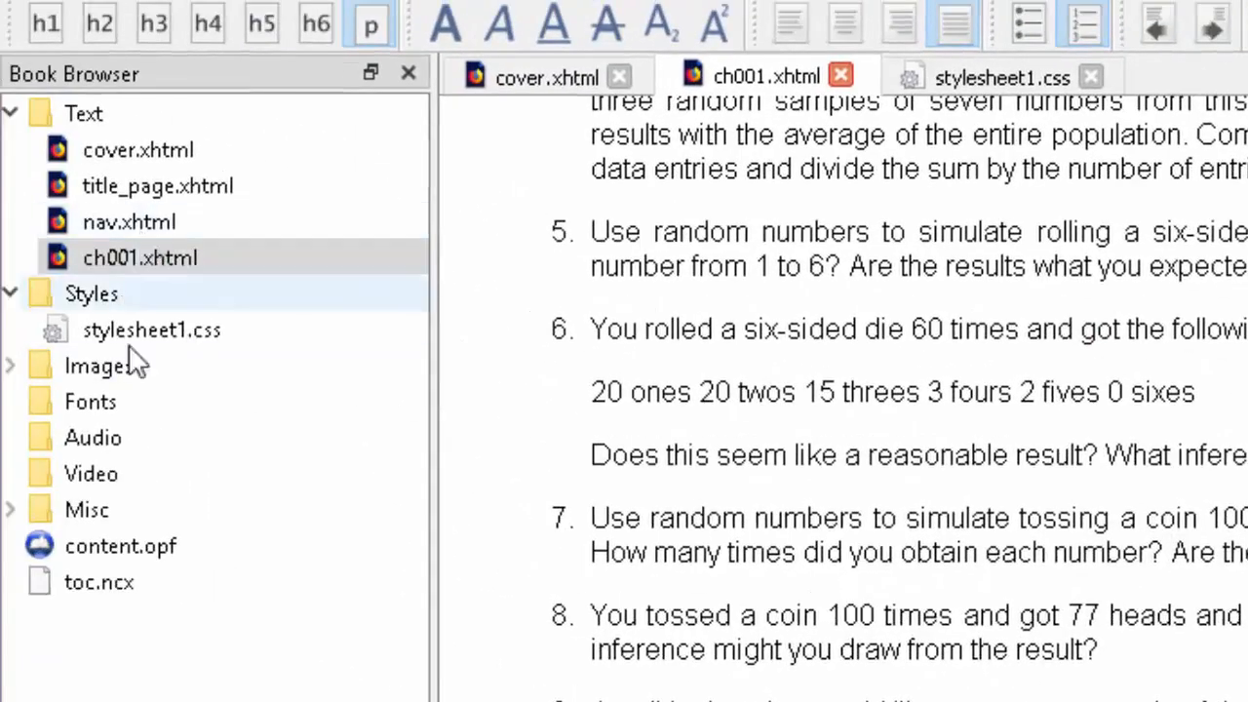
In content.opf, add a schema:accessModeSufficient meta element with the value textual below the visual accessMode line, based on a copy of the textual accessMode line
double_click(119, 550)
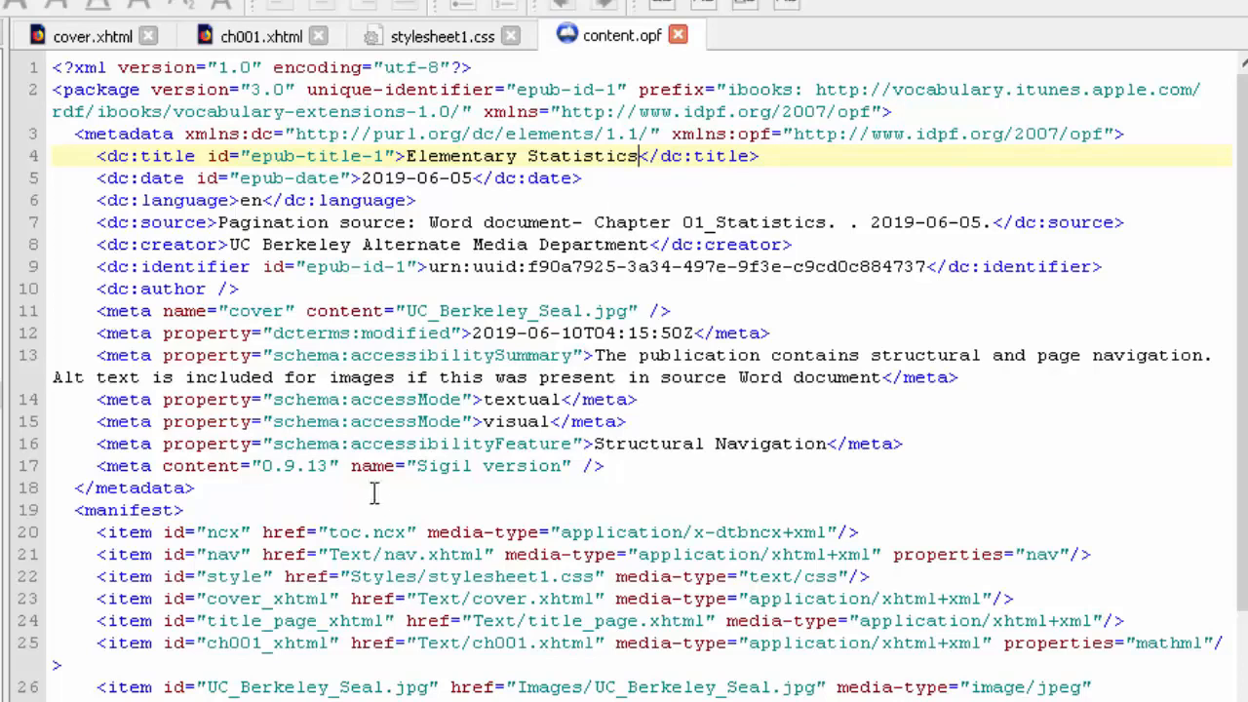
drag(100, 404, 680, 394)
key(ctrl+c)
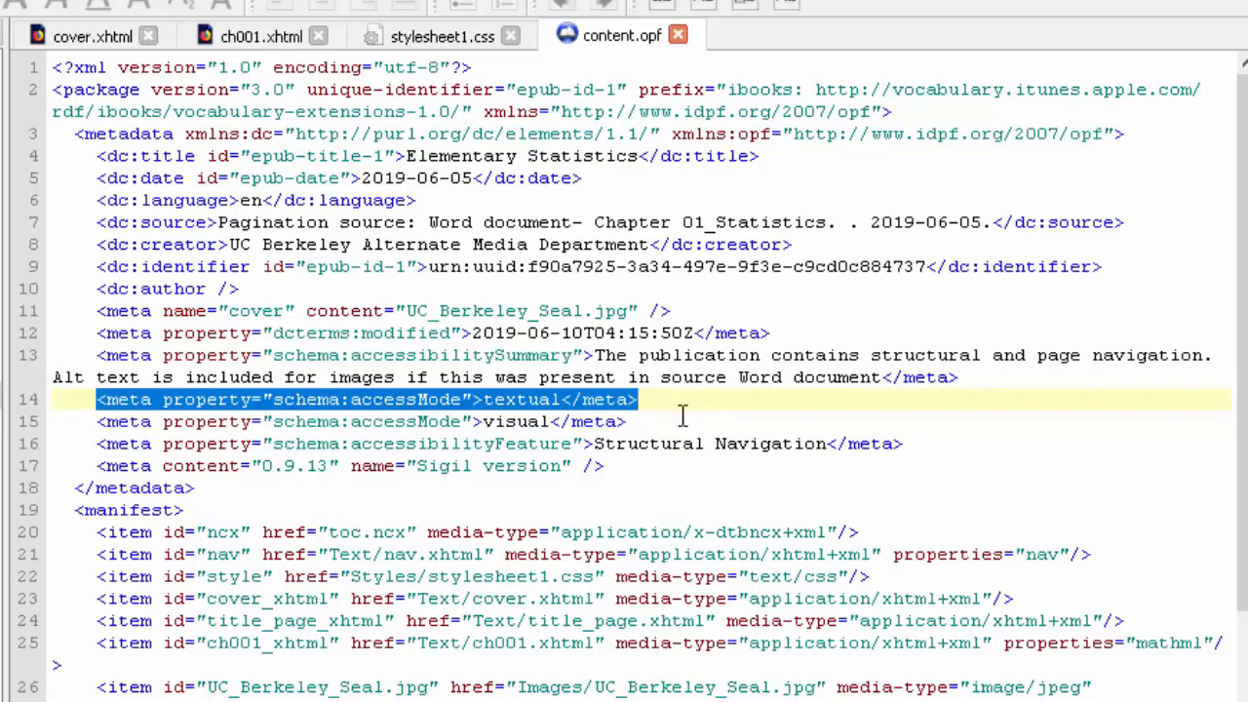
click(678, 421)
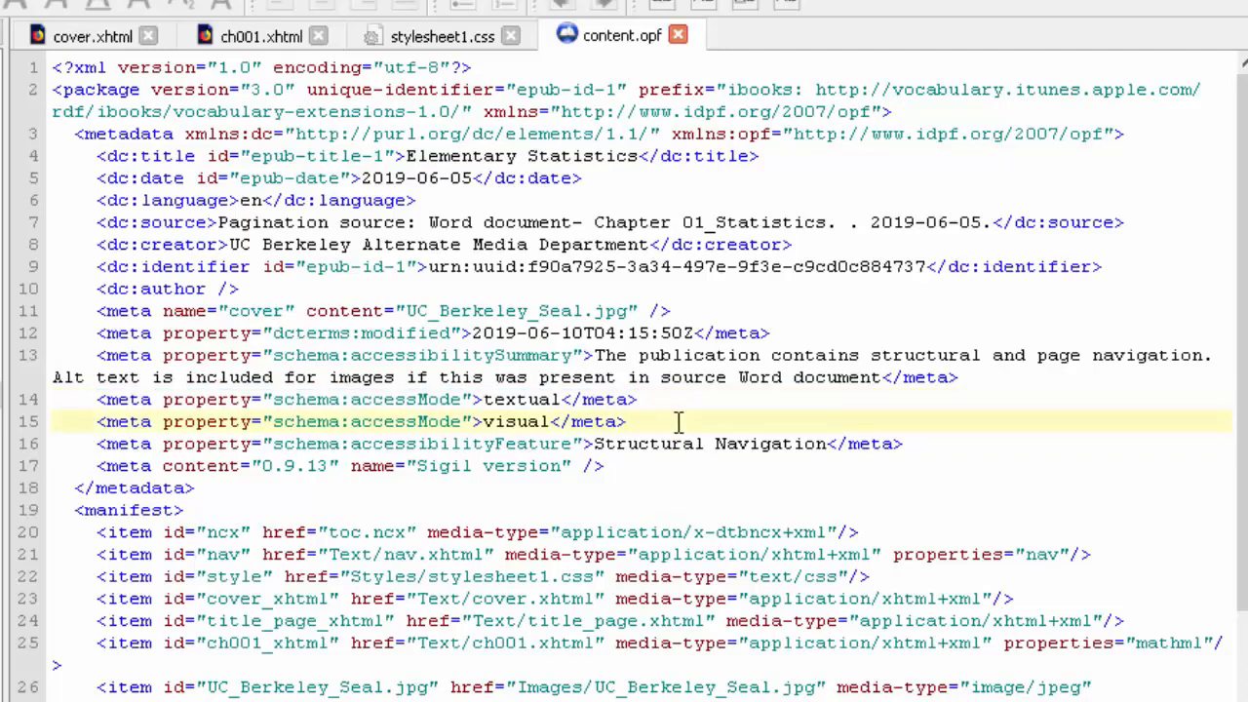
key(Return)
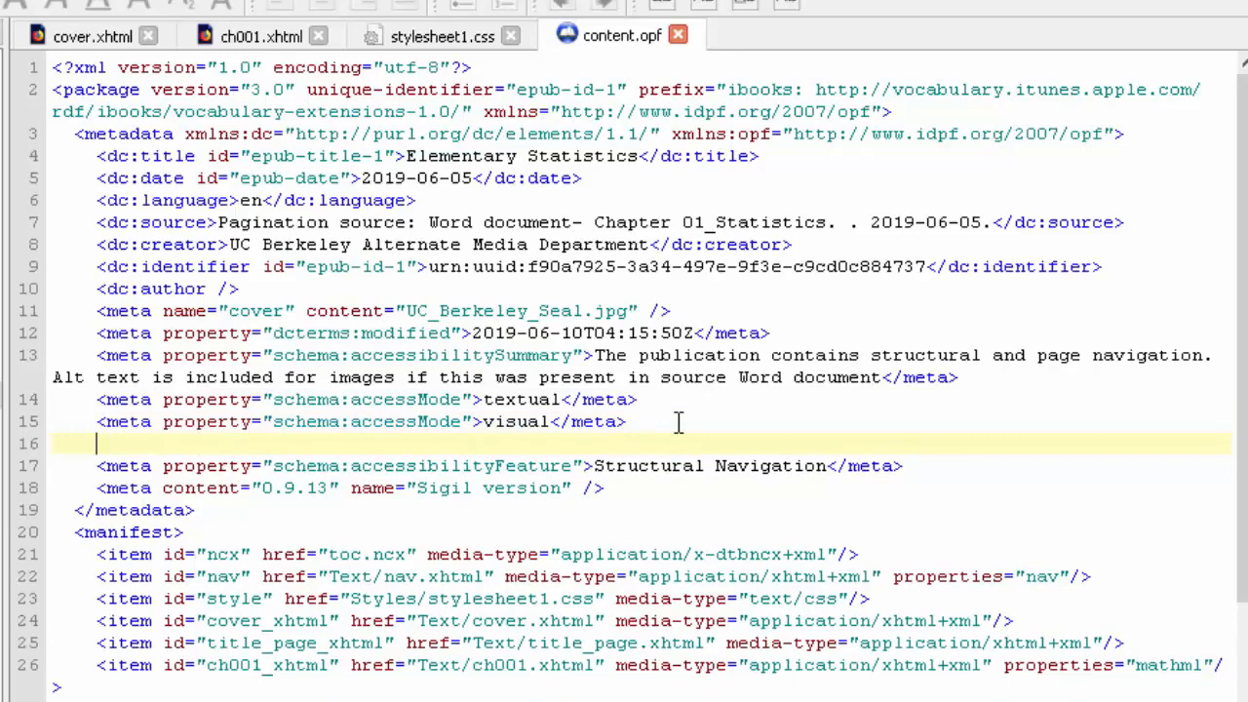
key(ctrl+v)
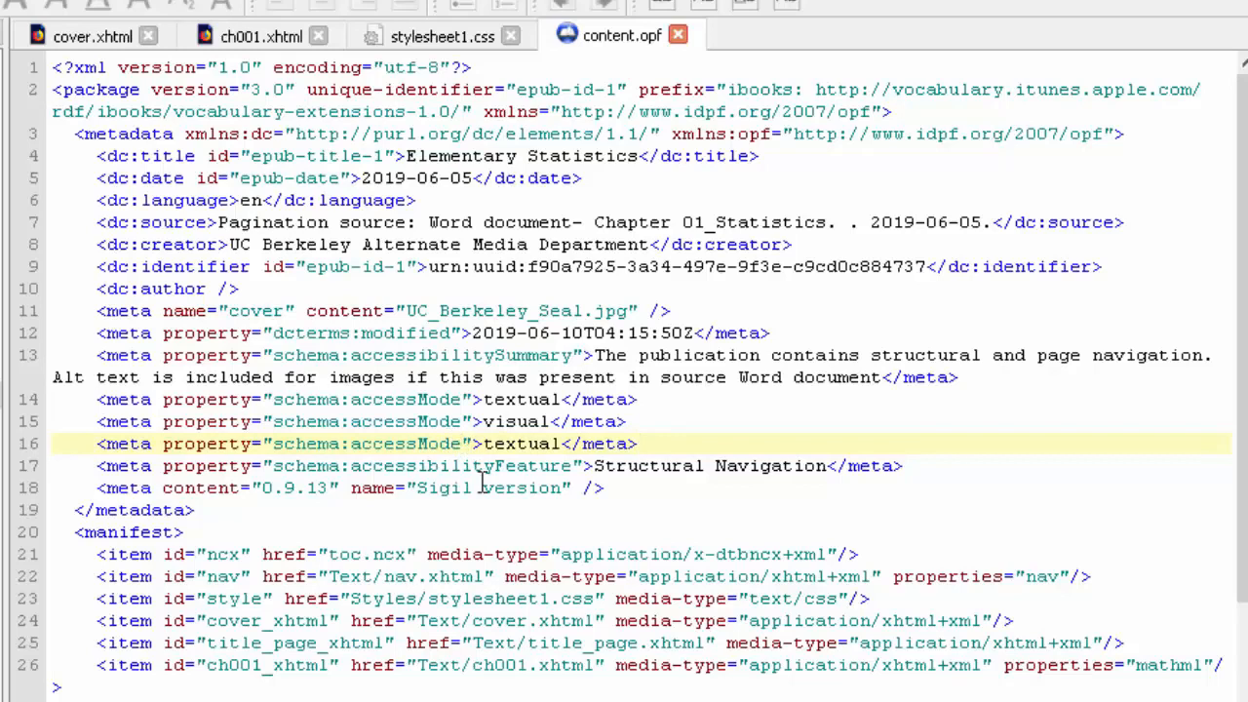
text(Sufficient)
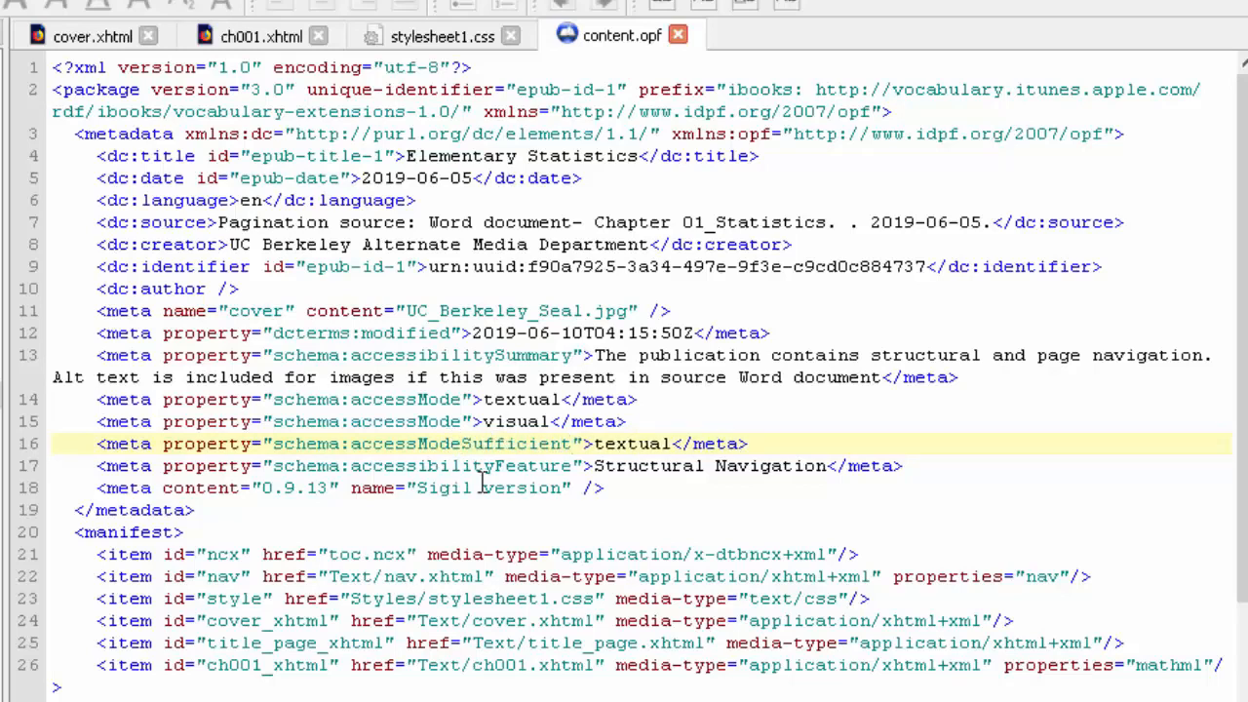
click(682, 498)
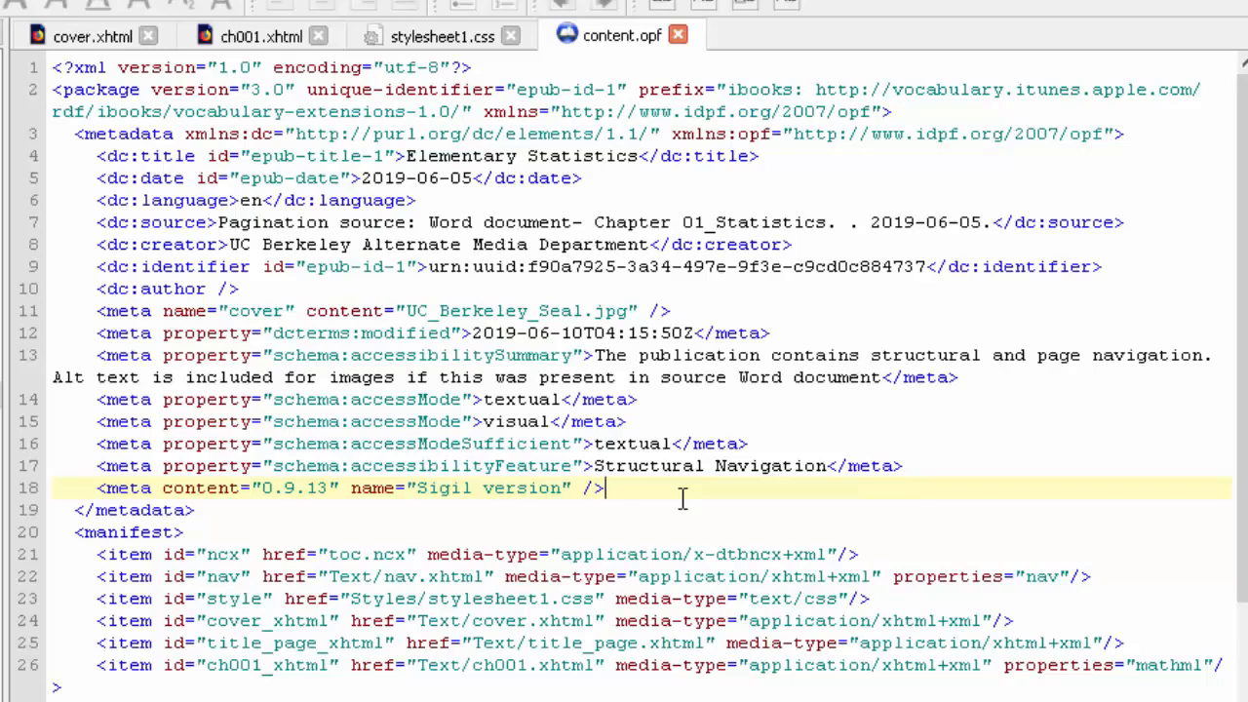
Duplicate the schema:accessibilityFeature meta line directly below itself and change the copy's value to "Alternate Text"
drag(907, 466, 85, 474)
key(ctrl+c)
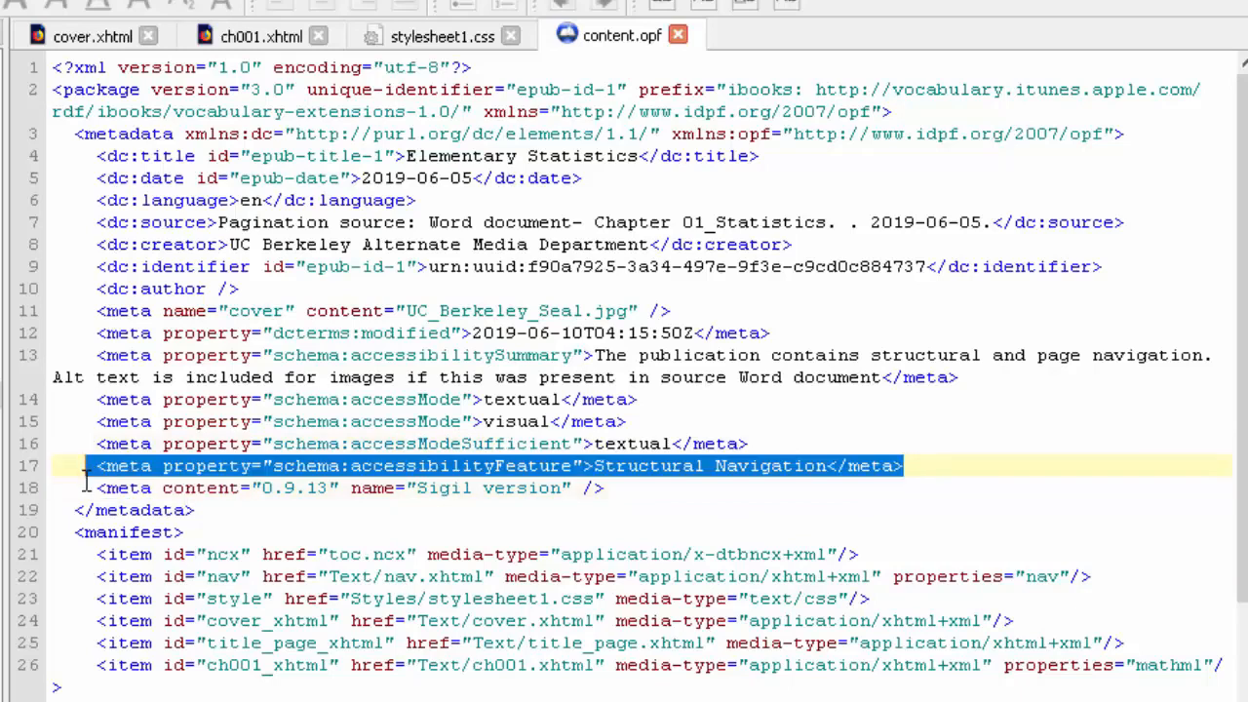
click(907, 469)
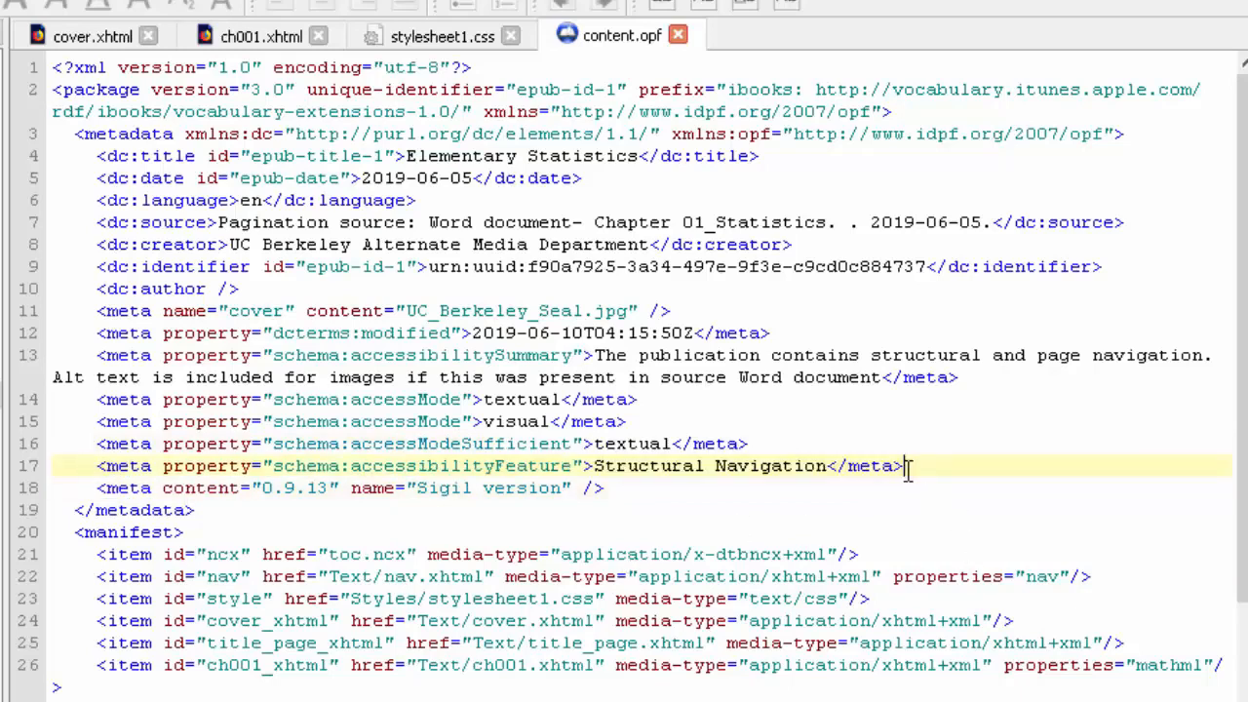
key(Return)
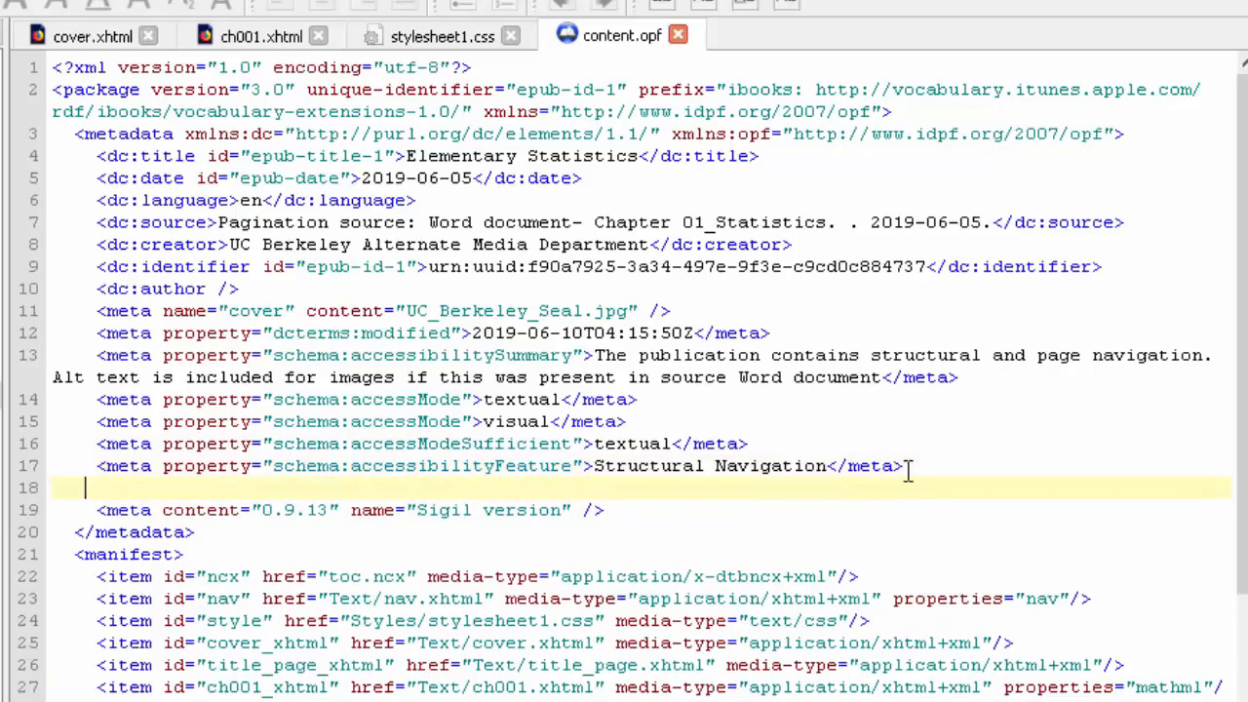
key(ctrl+v)
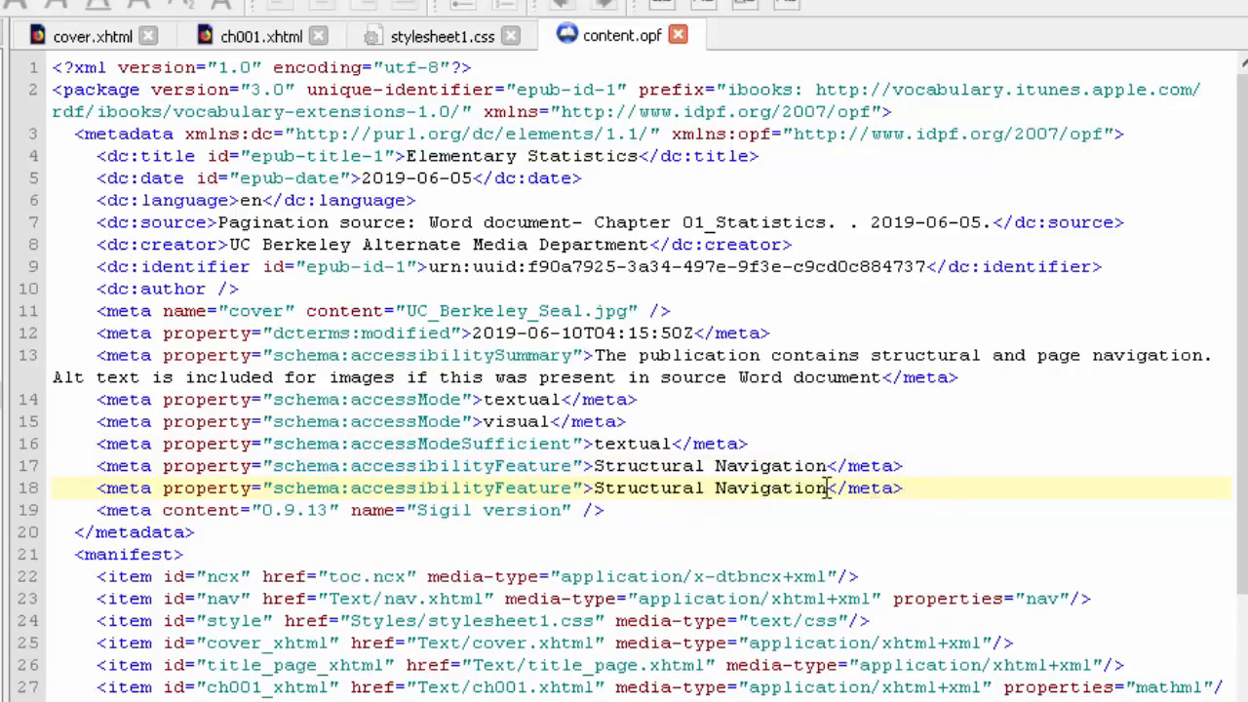
drag(826, 487, 595, 493)
text(Alternate Te)
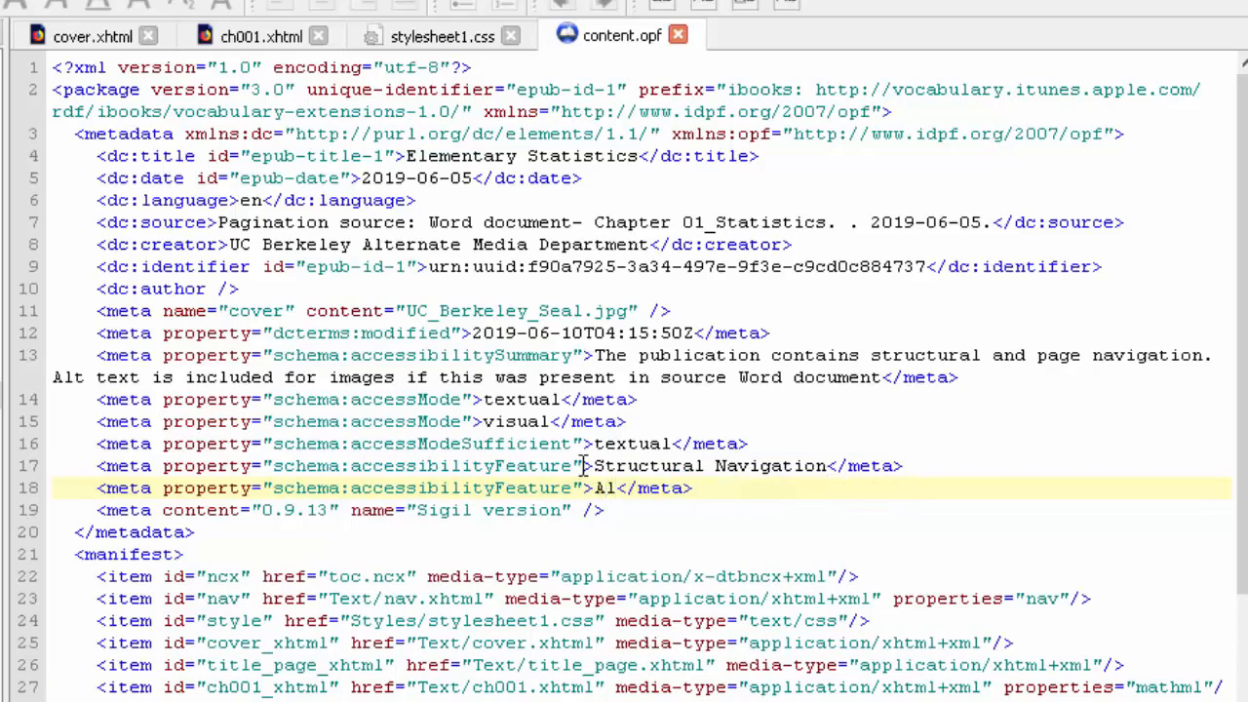
text(xt)
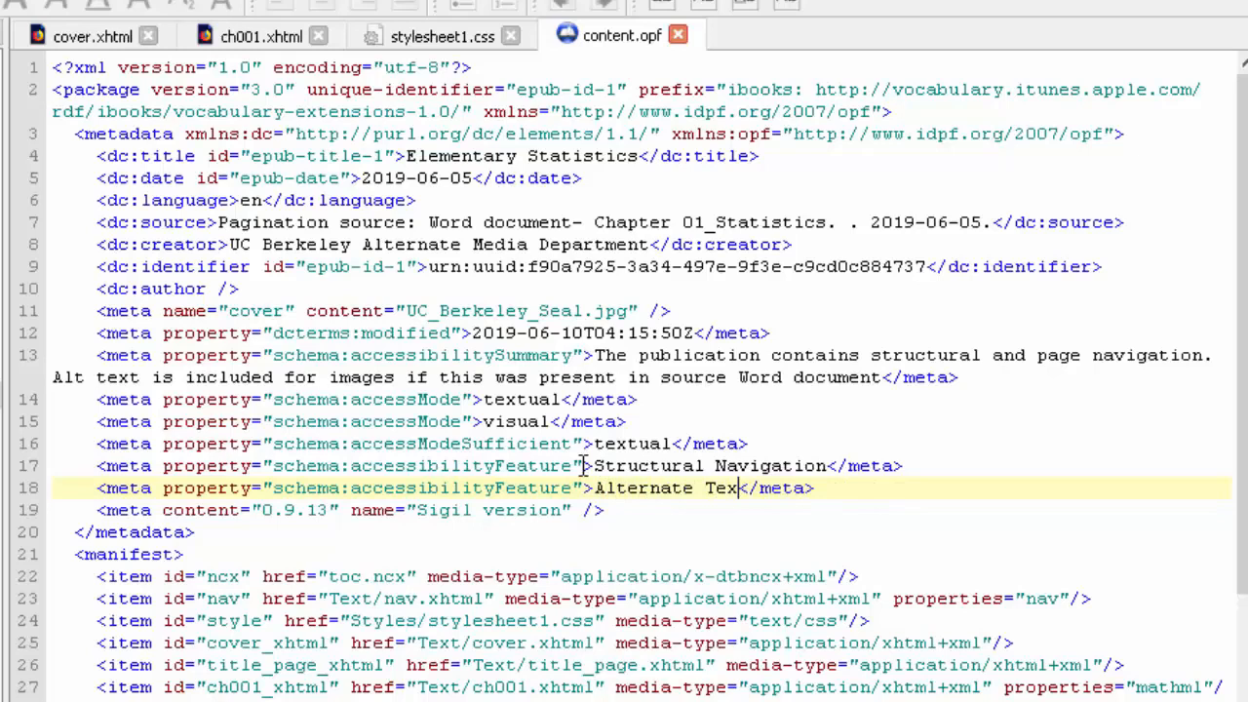
Add another schema:accessibilityFeature meta line below the Alternate Text one, with the value "LongDescription"
click(824, 489)
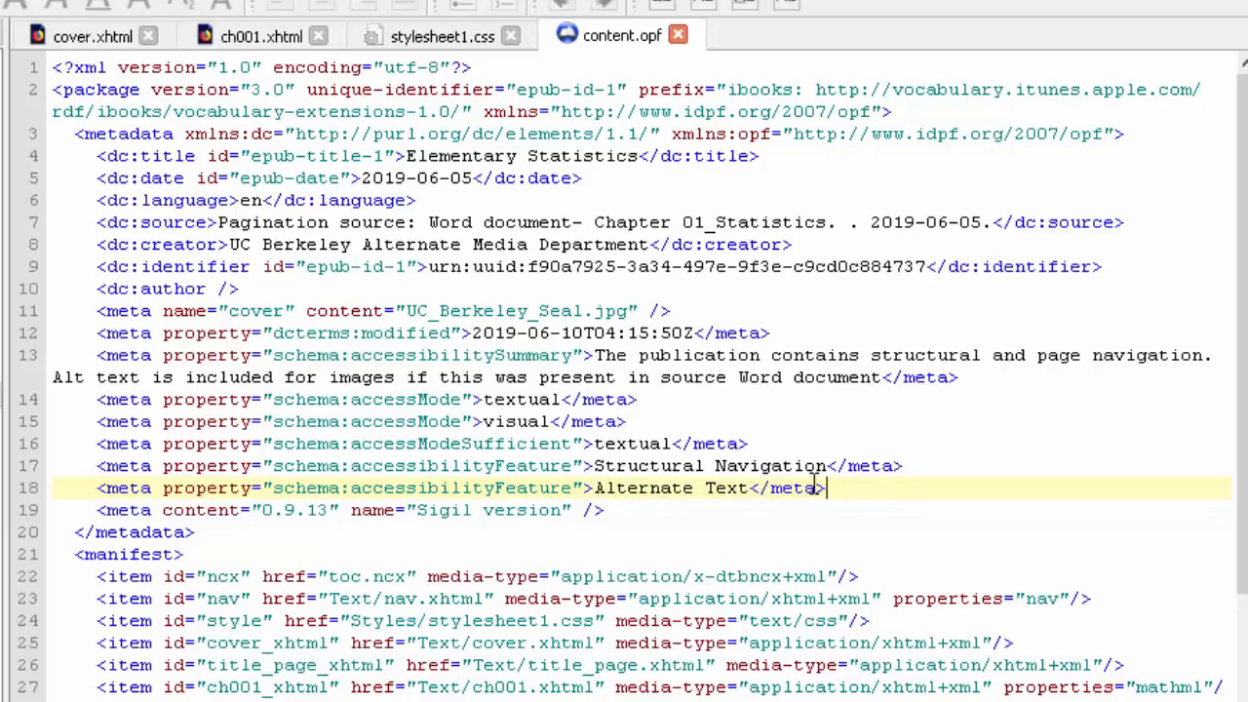
key(Return)
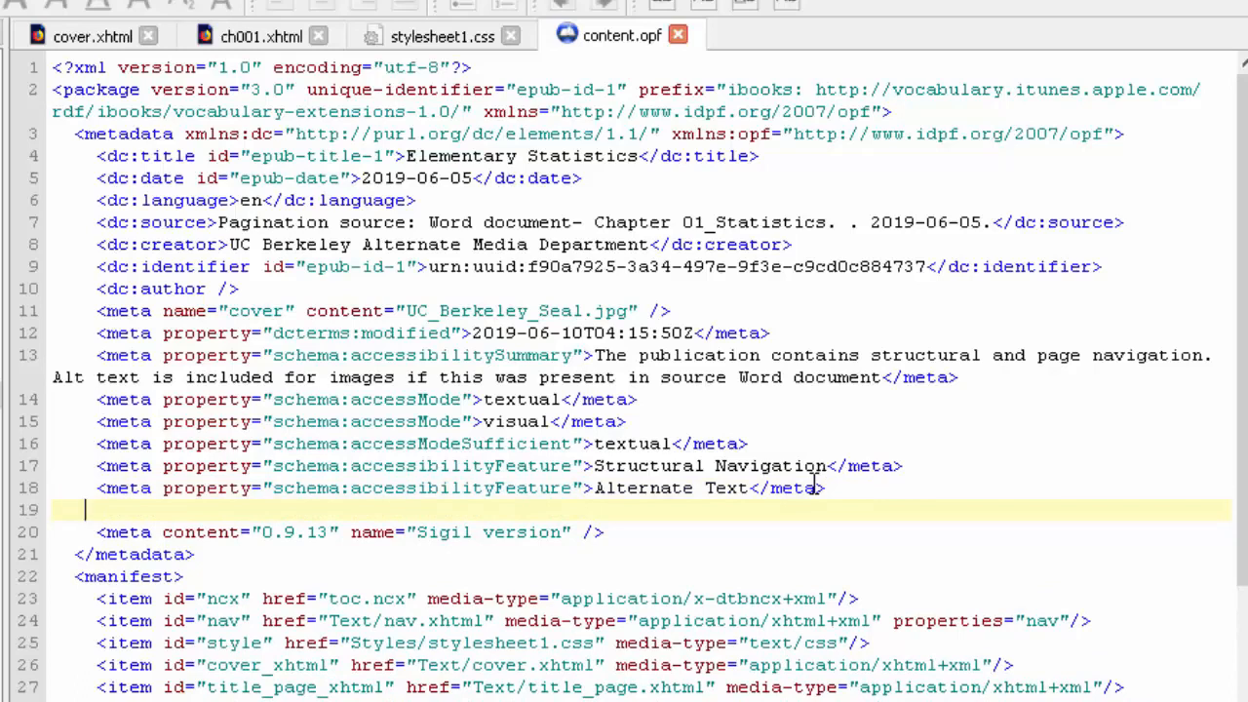
key(ctrl+v)
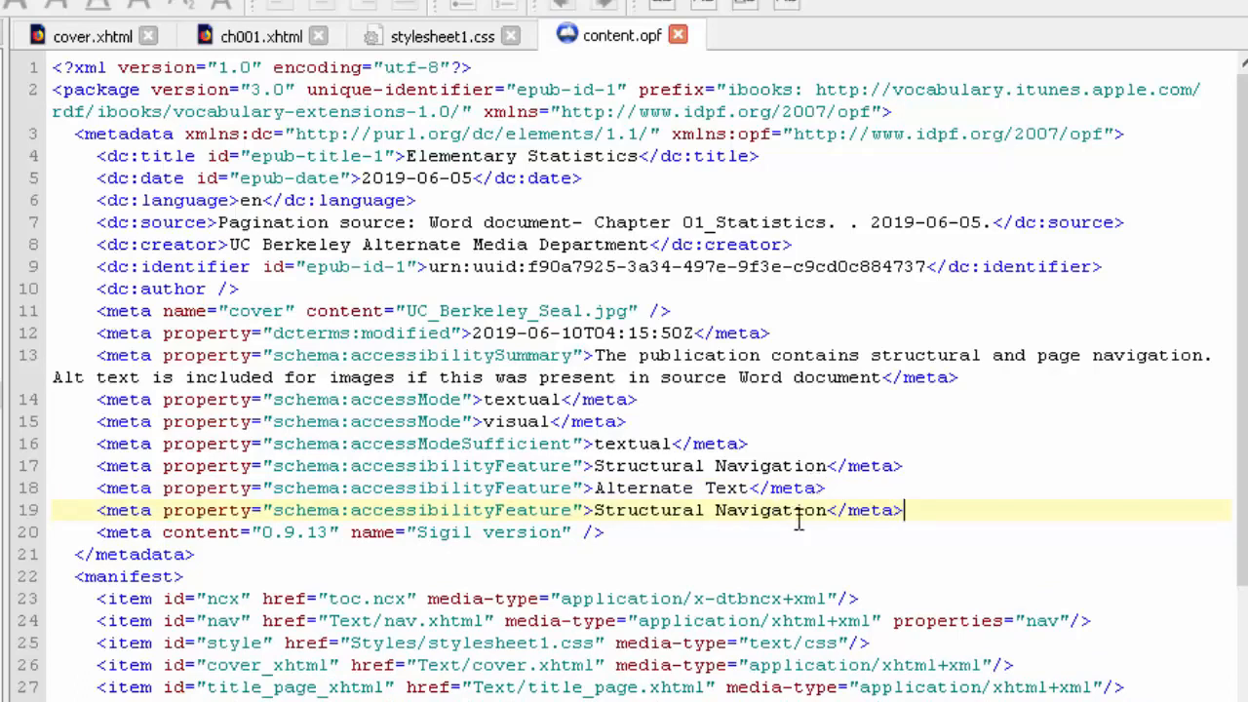
drag(827, 516, 597, 523)
text(LongDes)
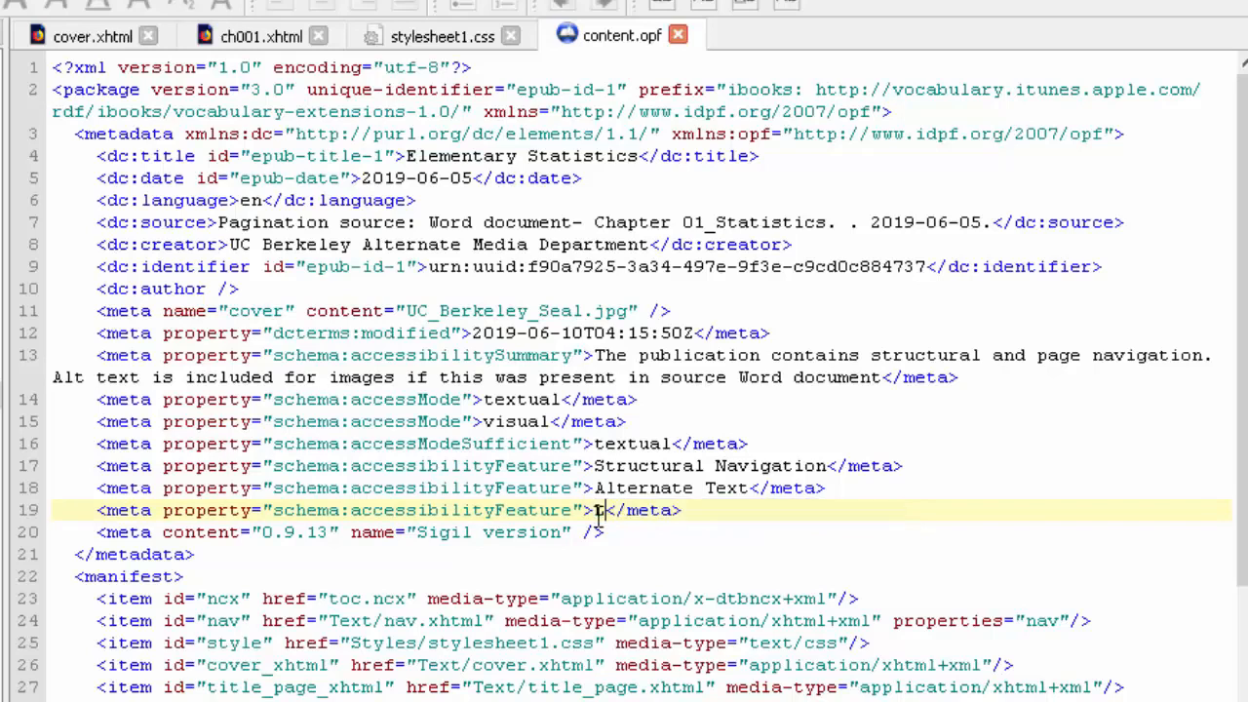
text(cro)
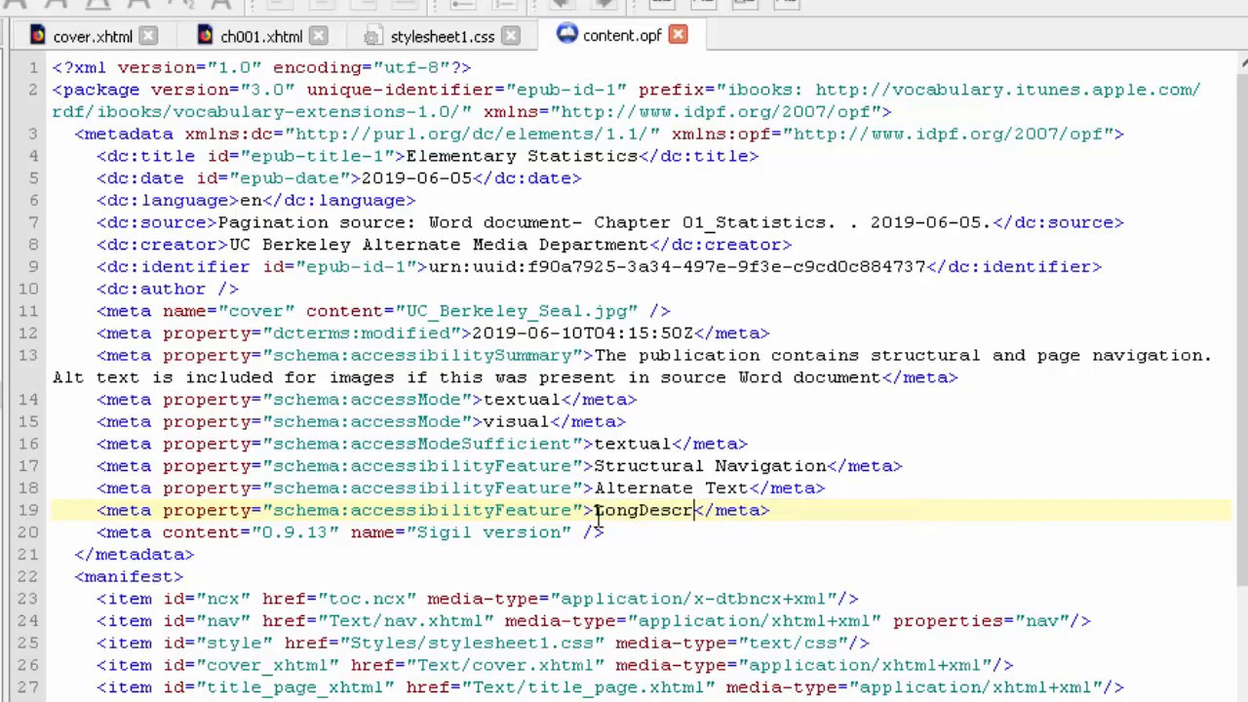
key(BackSpace)
text(iption)
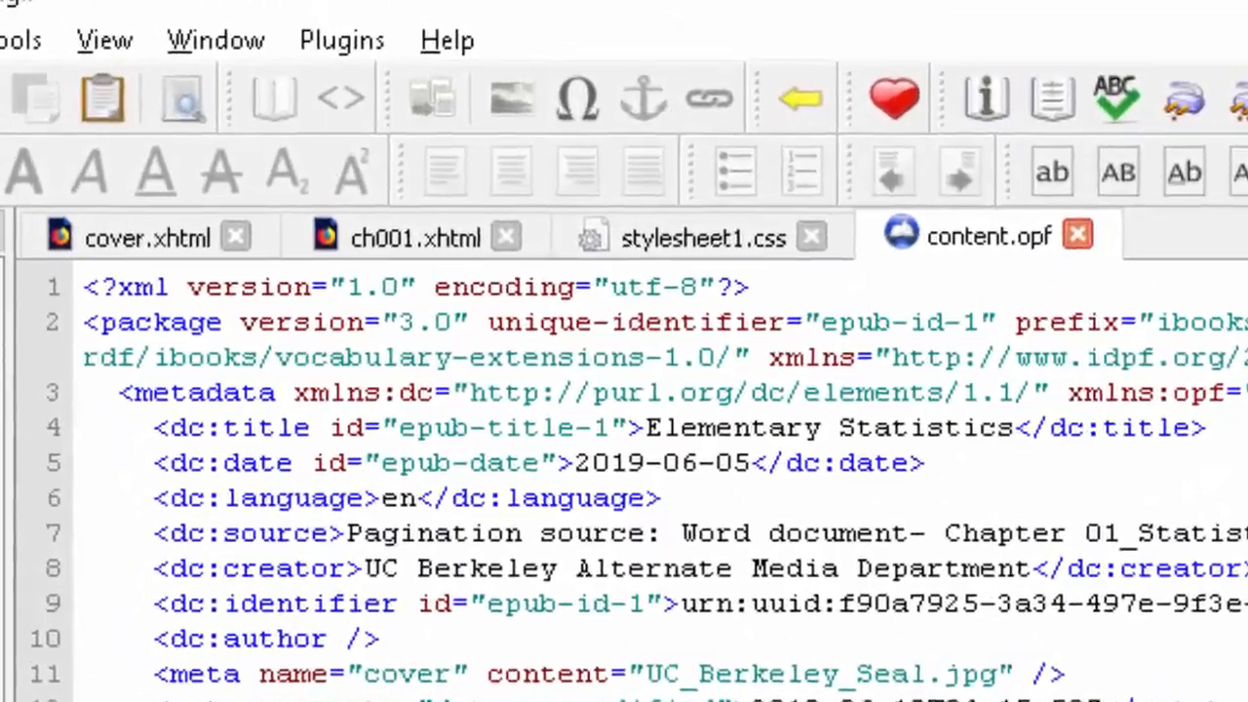
Validate the EPUB again with the validation plugin to check the edited package metadata
click(341, 40)
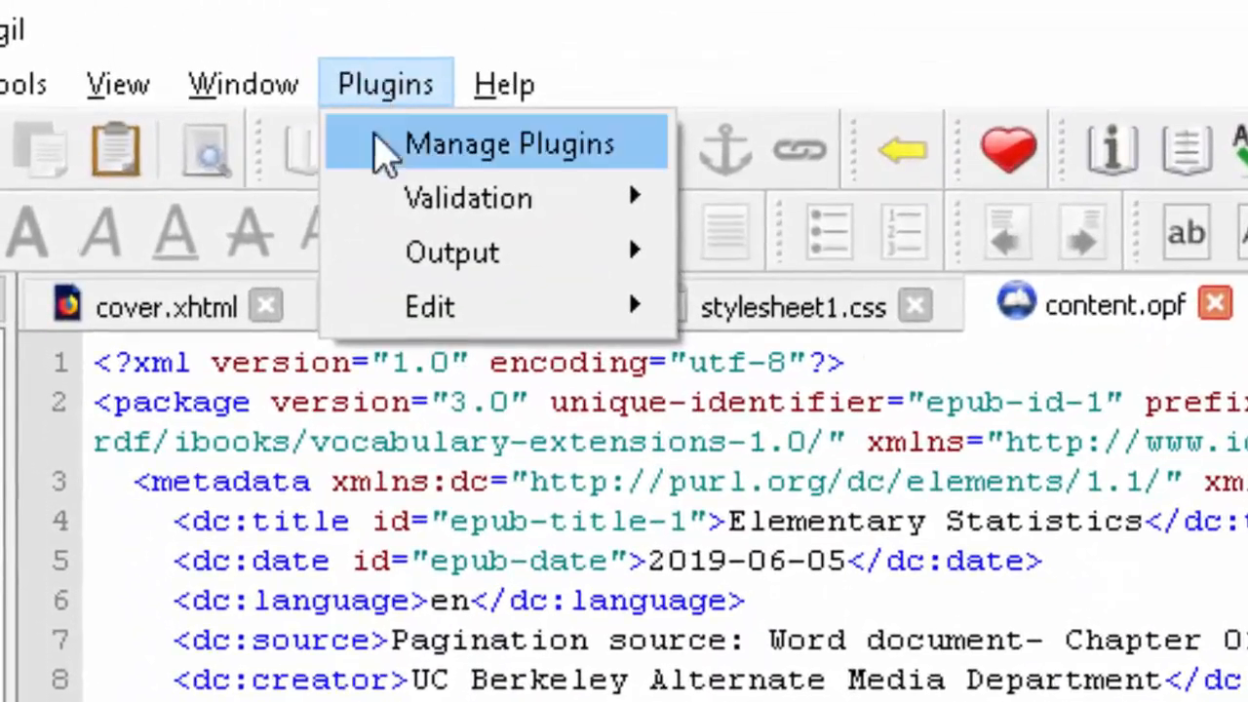
mouse_move(363, 144)
click(788, 204)
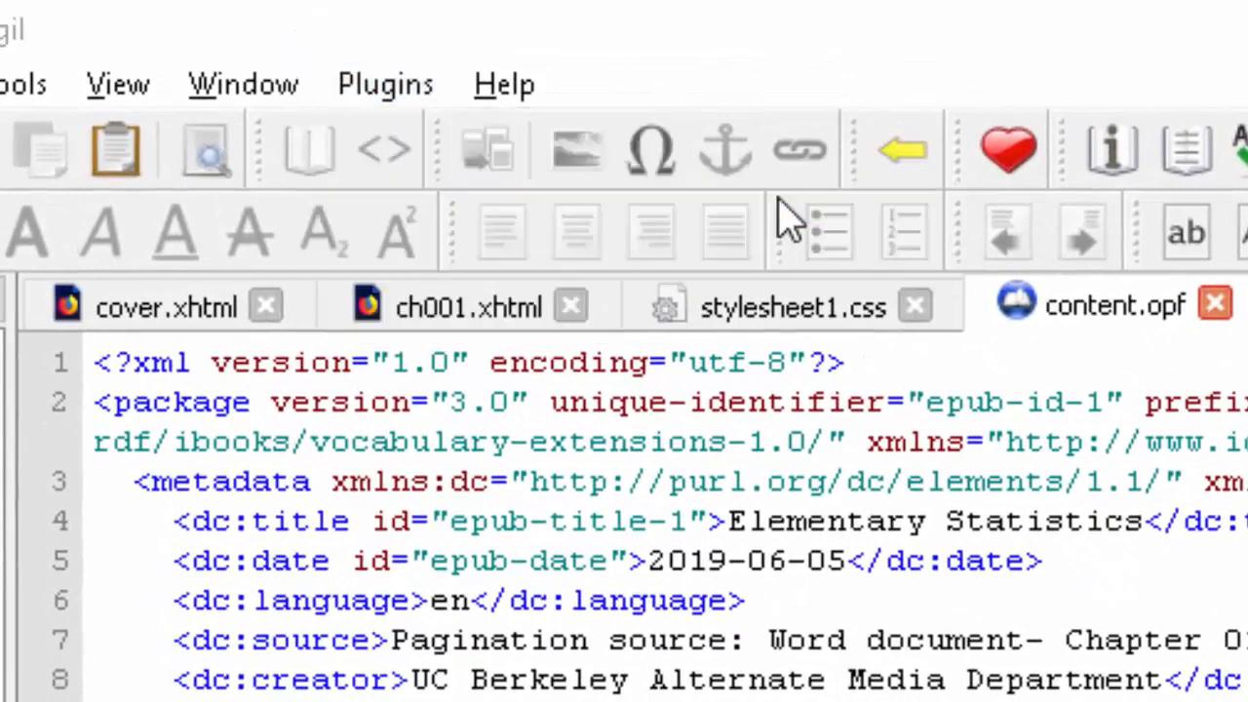